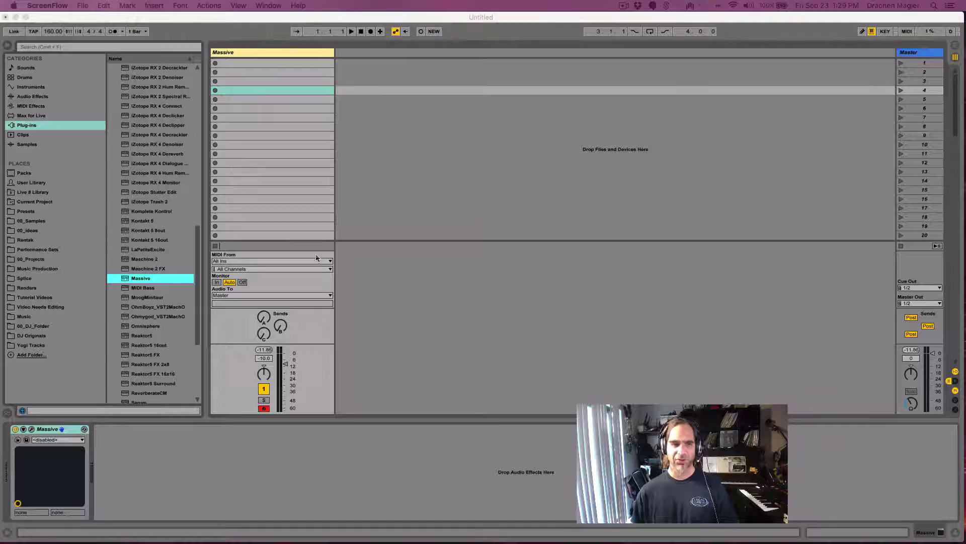
Step: Bring the Ableton Live set with the Massive instrument track to the front
{"action": "left_click", "coordinate": [33, 431]}
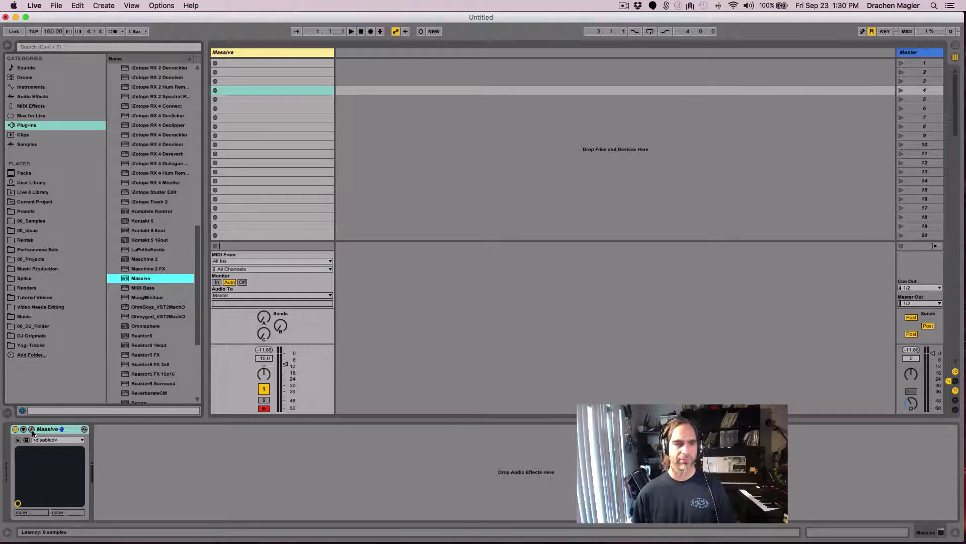
Step: Open the Massive plug-in editor and move it up and left over the session view
{"action": "left_click", "coordinate": [31, 429]}
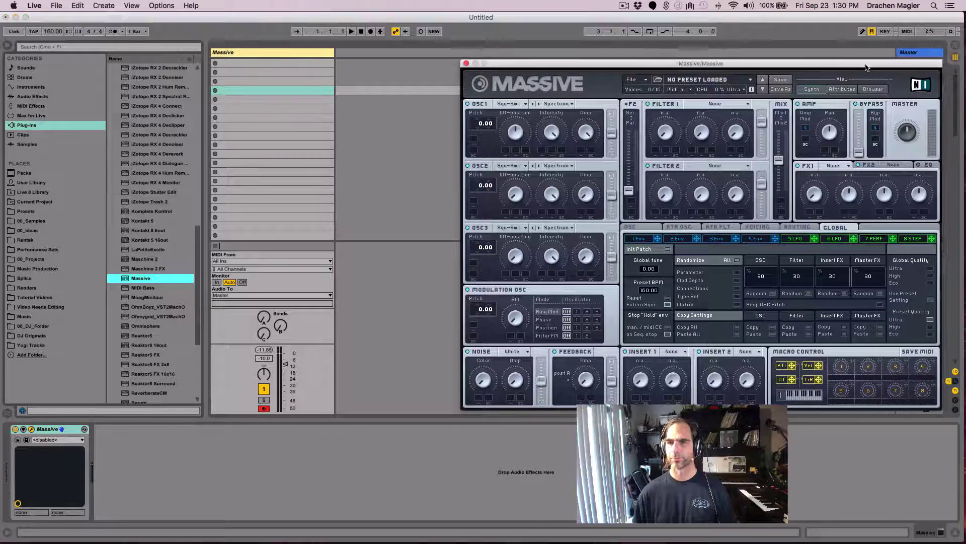
{"action": "left_click_drag", "start_coordinate": [865, 70], "coordinate": [806, 50]}
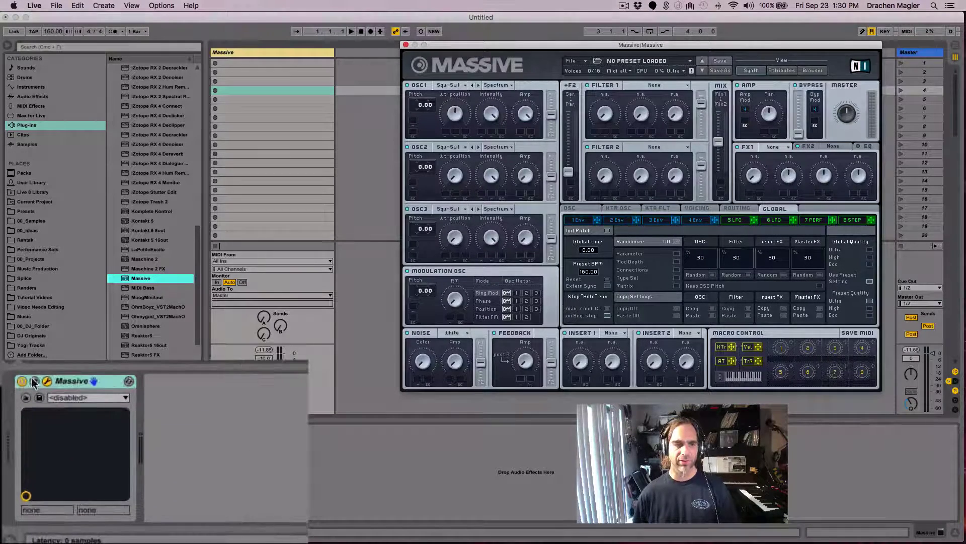
Step: Use Configure to add Massive macro knobs 1, 2, 3 and 4 to the device's parameters
{"action": "left_click", "coordinate": [34, 382]}
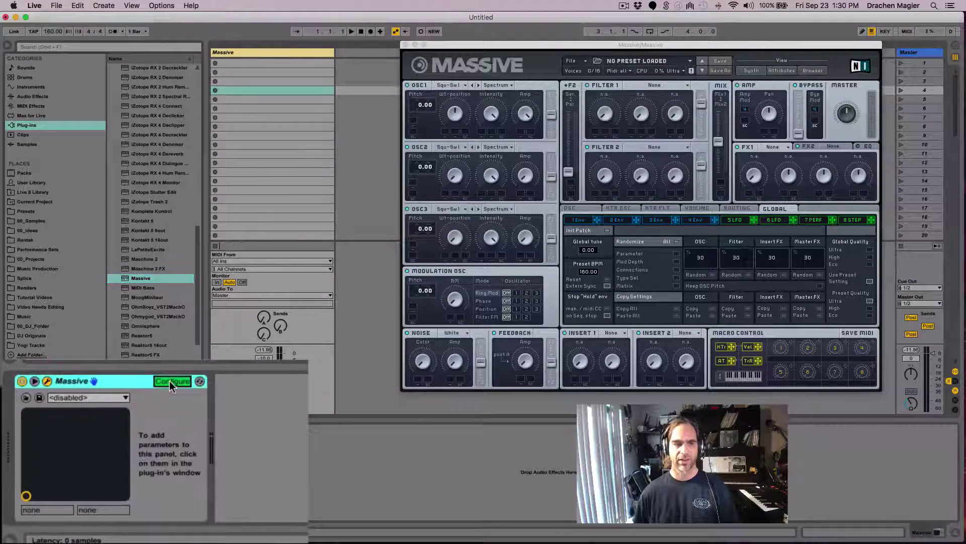
{"action": "left_click", "coordinate": [800, 352]}
{"action": "left_click", "coordinate": [788, 351]}
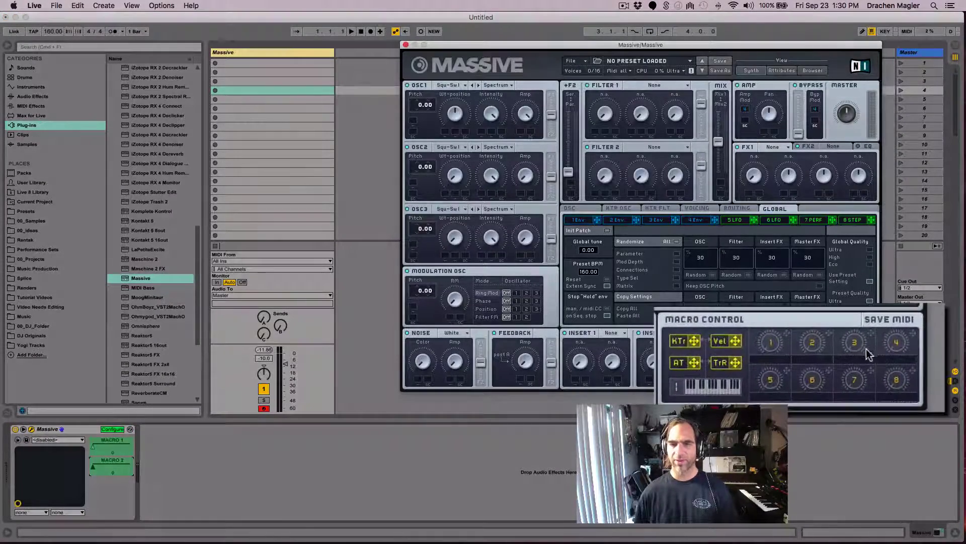
{"action": "left_click", "coordinate": [869, 354]}
{"action": "left_click", "coordinate": [886, 345]}
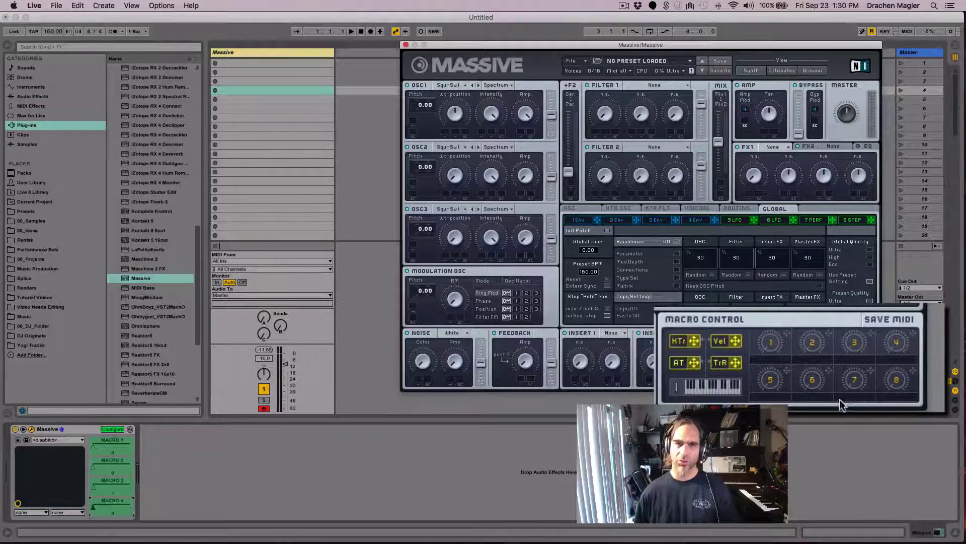
{"action": "left_click", "coordinate": [114, 429]}
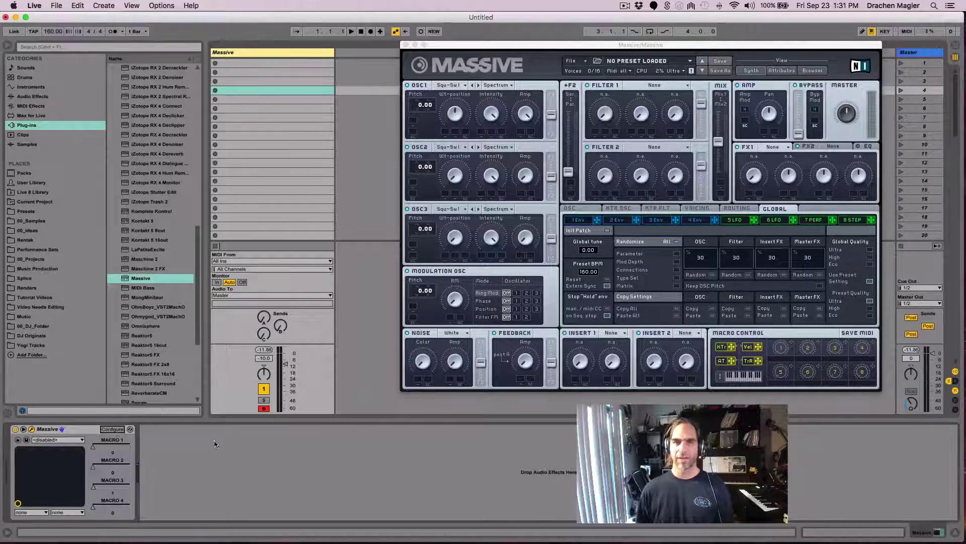
Step: Switch Massive to its Browser and show the Program List panel beside the presets
{"action": "left_click", "coordinate": [814, 71]}
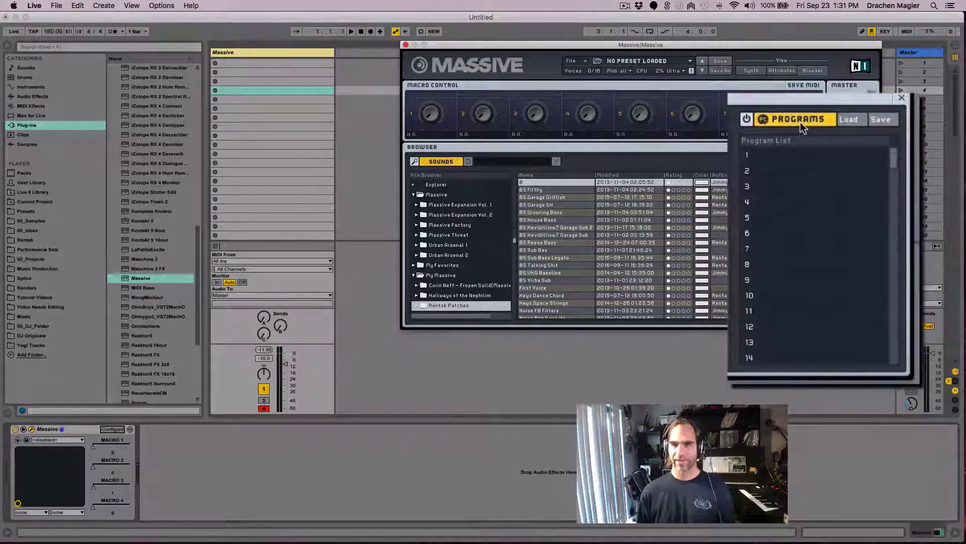
{"action": "left_click", "coordinate": [801, 119]}
{"action": "left_click", "coordinate": [807, 162]}
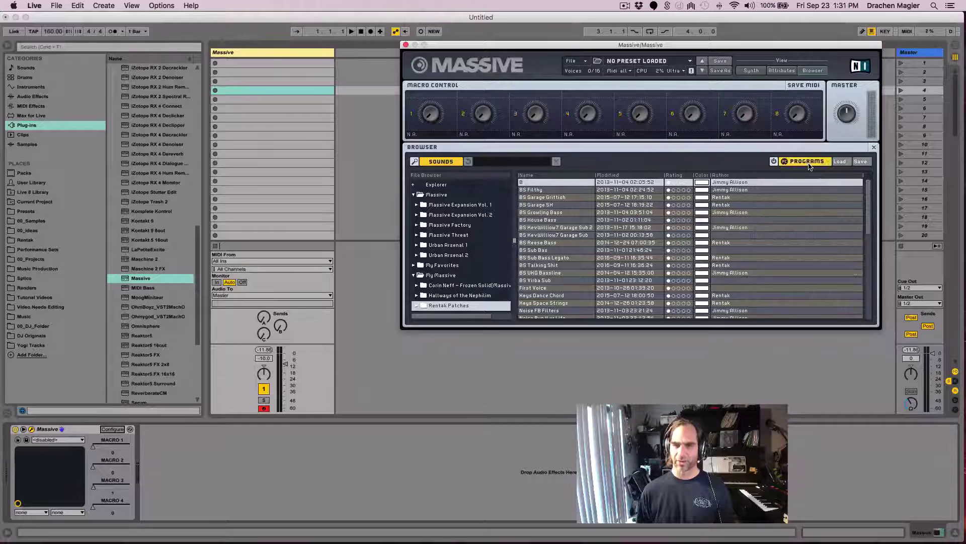
{"action": "left_click", "coordinate": [807, 162]}
{"action": "left_click", "coordinate": [807, 162]}
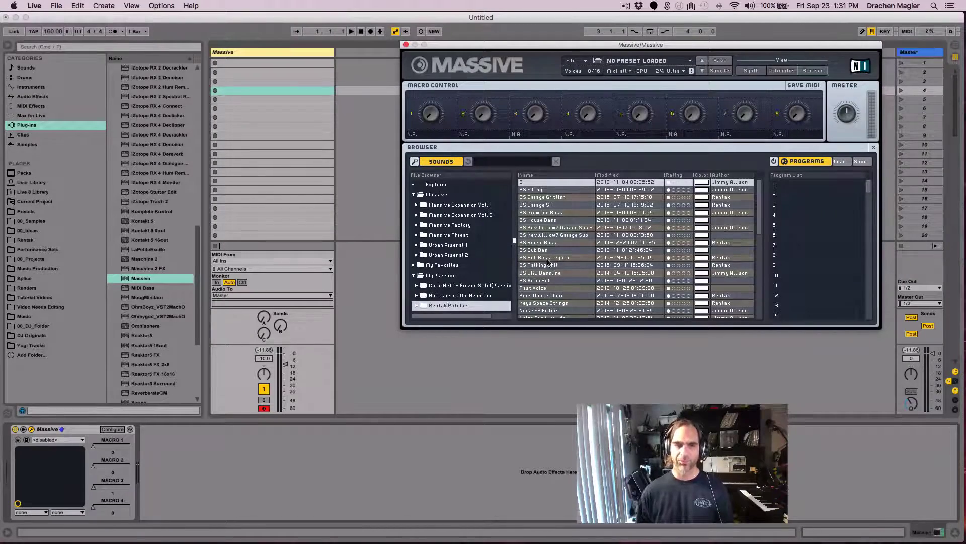
{"action": "scroll", "coordinate": [575, 209], "scroll_direction": "down", "scroll_amount": 10}
{"action": "scroll", "coordinate": [521, 274], "scroll_direction": "up", "scroll_amount": 10}
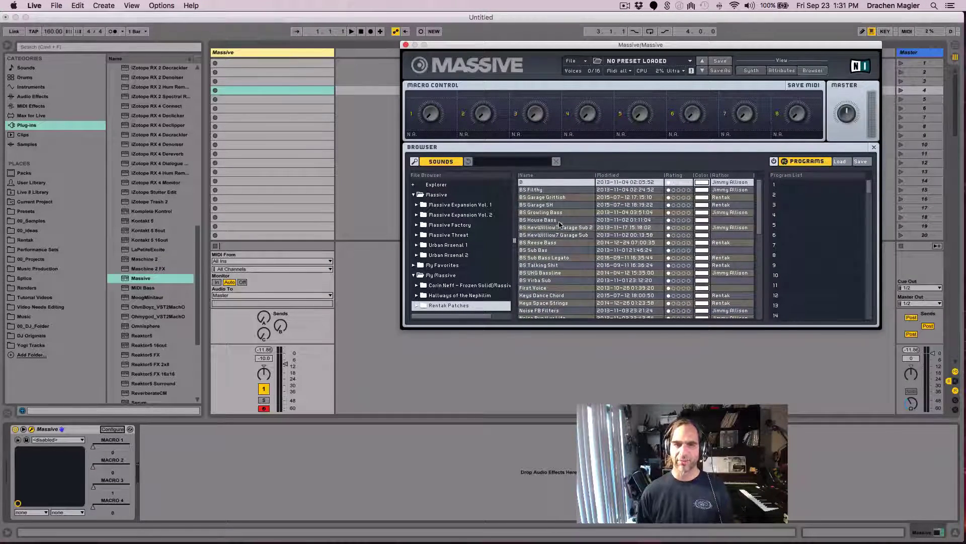
Step: Put BS House Bass in program slot 1 and BS KevWillow7 Garage Sub 2 in slot 2
{"action": "left_click", "coordinate": [558, 221]}
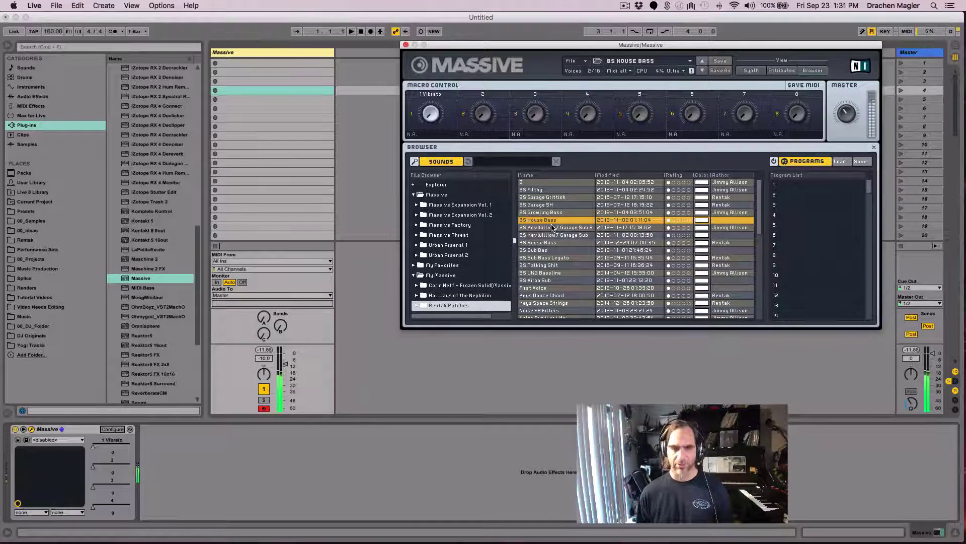
{"action": "key", "text": "z"}
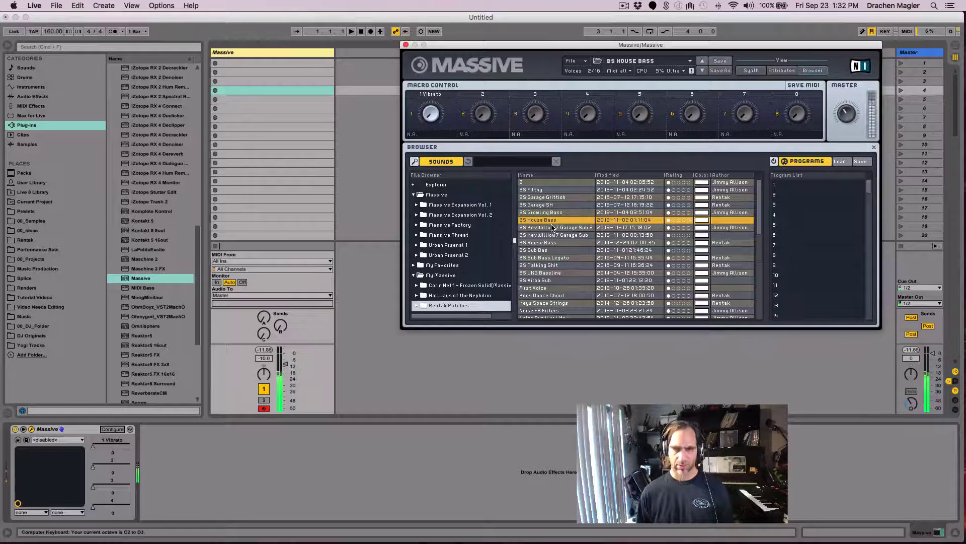
{"action": "left_click_drag", "start_coordinate": [548, 222], "coordinate": [804, 185]}
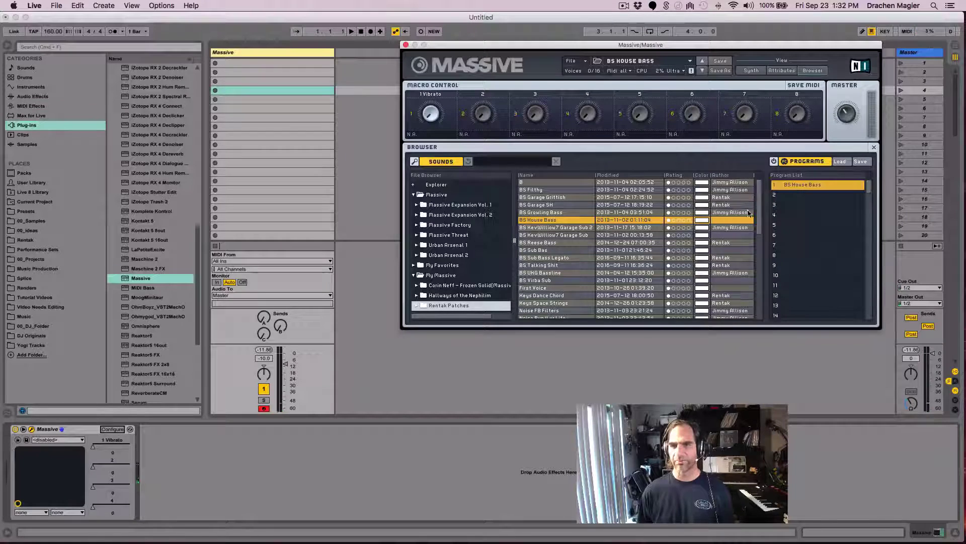
{"action": "left_click", "coordinate": [551, 236]}
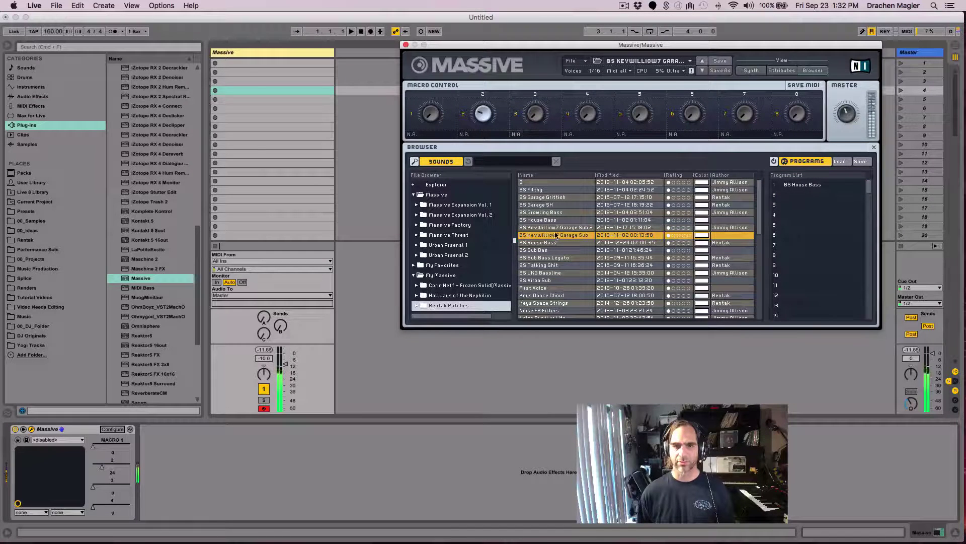
{"action": "left_click", "coordinate": [558, 228]}
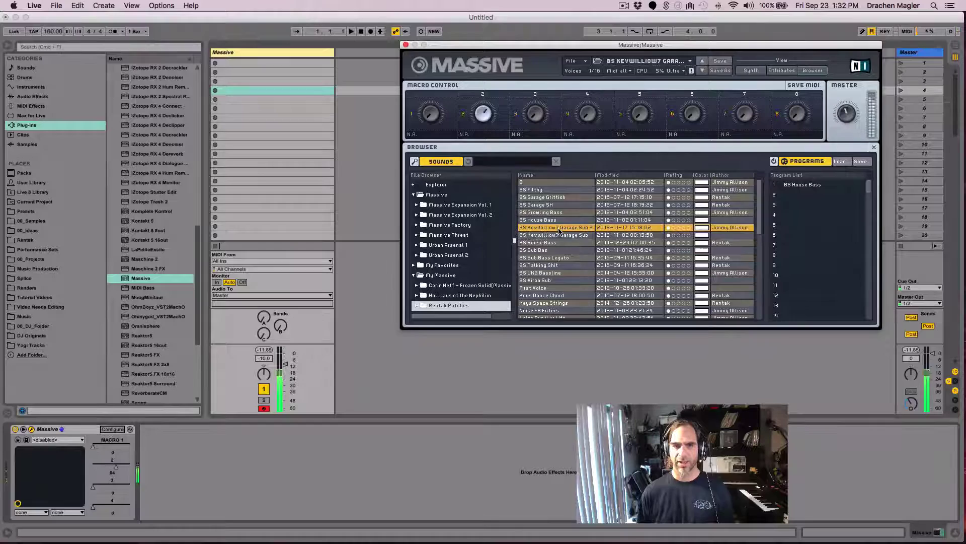
{"action": "left_click_drag", "start_coordinate": [558, 229], "coordinate": [825, 200]}
Step: Audition the sub bass presets and put BS Talking Shit into program slot 3
{"action": "left_click", "coordinate": [554, 251]}
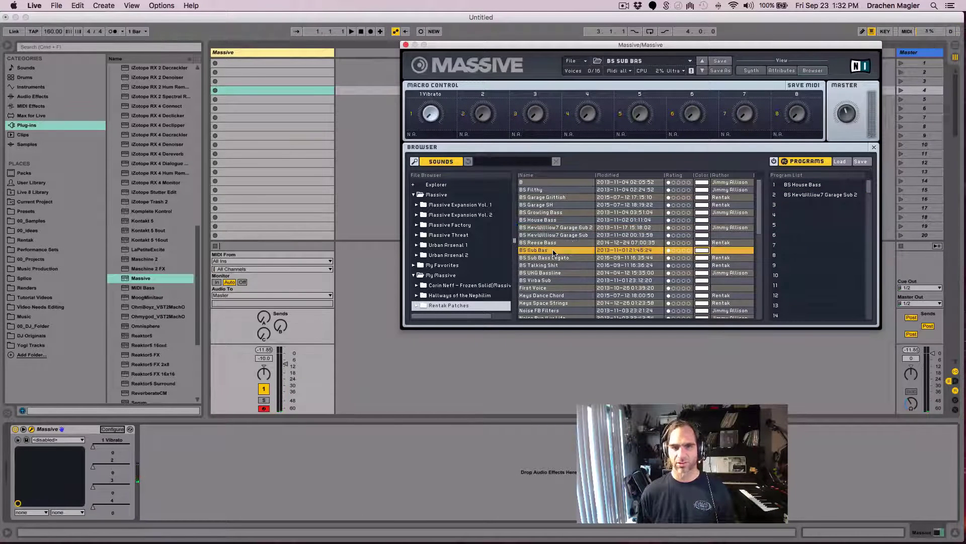
{"action": "left_click", "coordinate": [552, 257]}
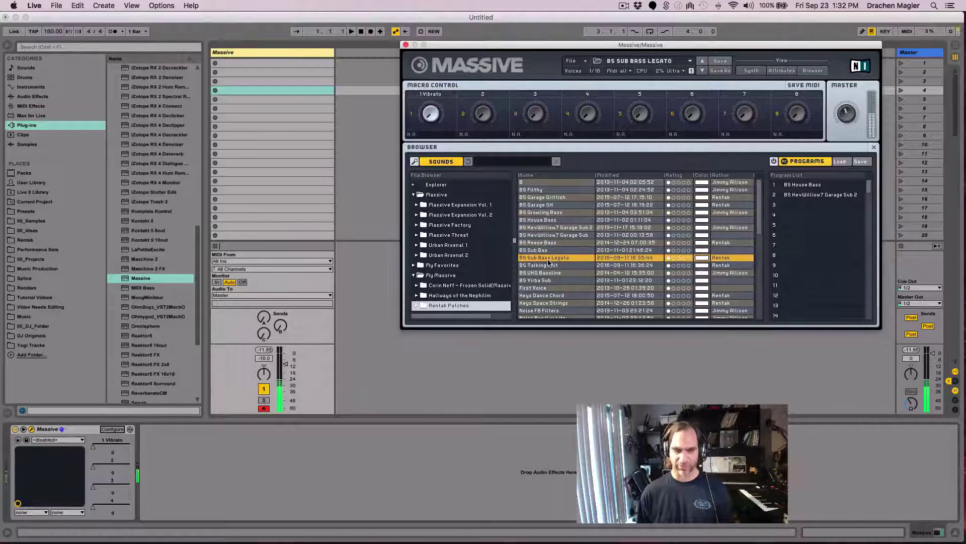
{"action": "left_click", "coordinate": [547, 267]}
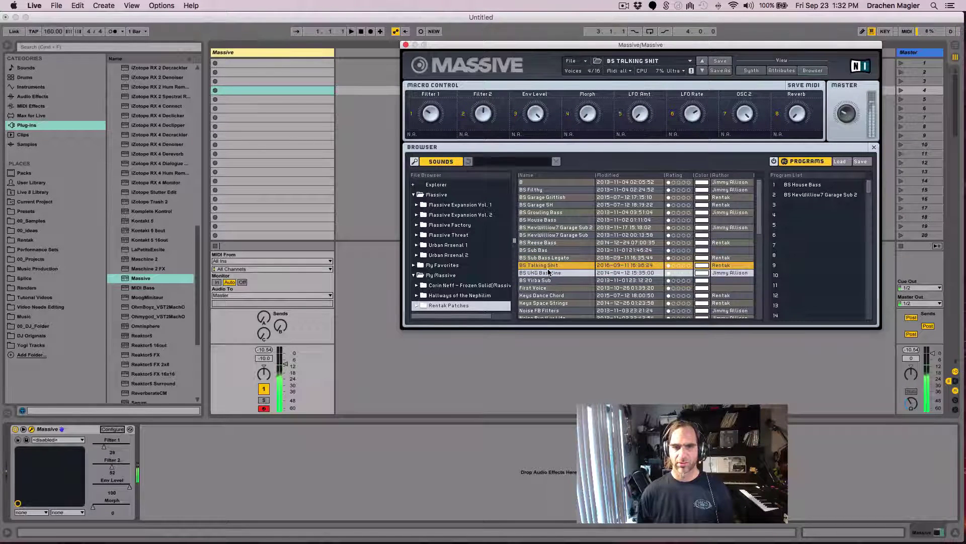
{"action": "left_click_drag", "start_coordinate": [548, 267], "coordinate": [815, 211]}
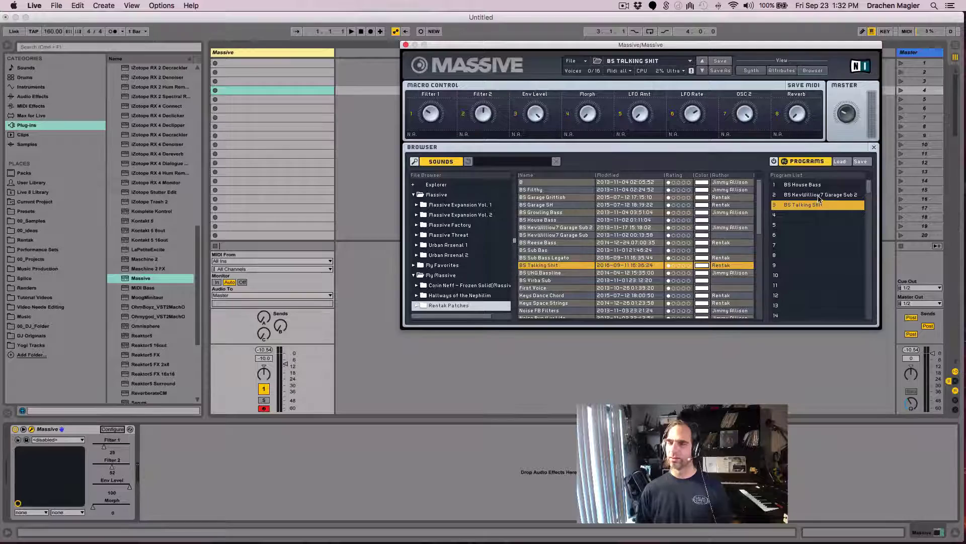
Step: Recall programs 1, 2 and 3 in turn to check each bass sound
{"action": "left_click", "coordinate": [812, 186]}
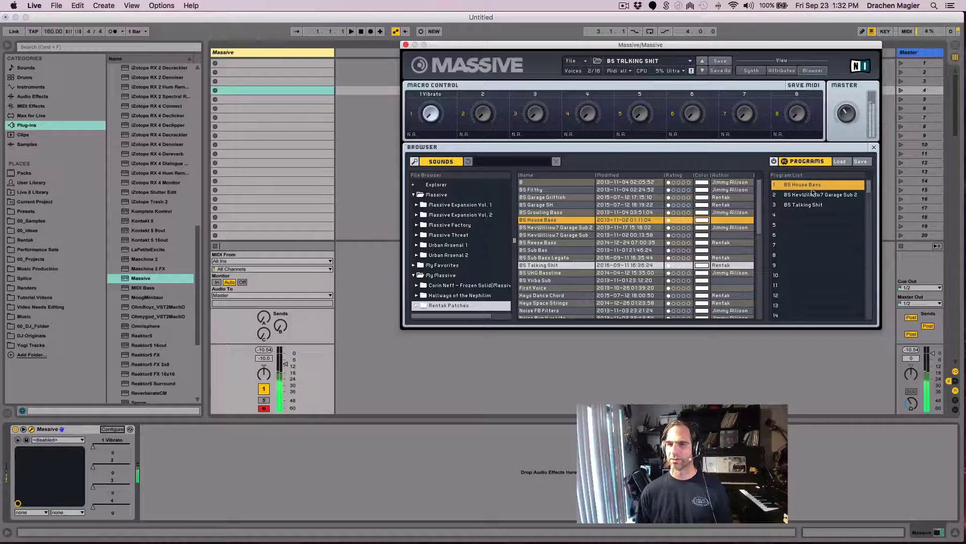
{"action": "left_click", "coordinate": [812, 195]}
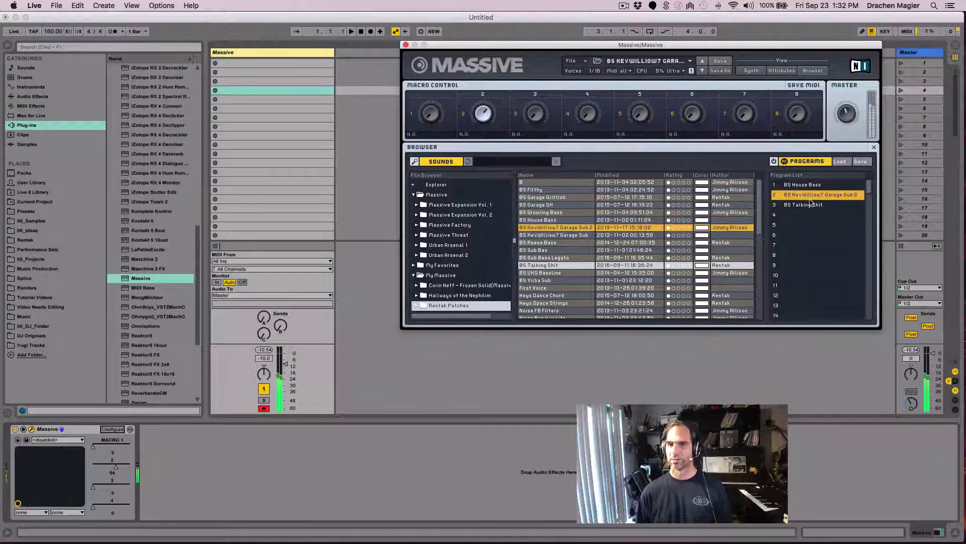
{"action": "key", "text": "x"}
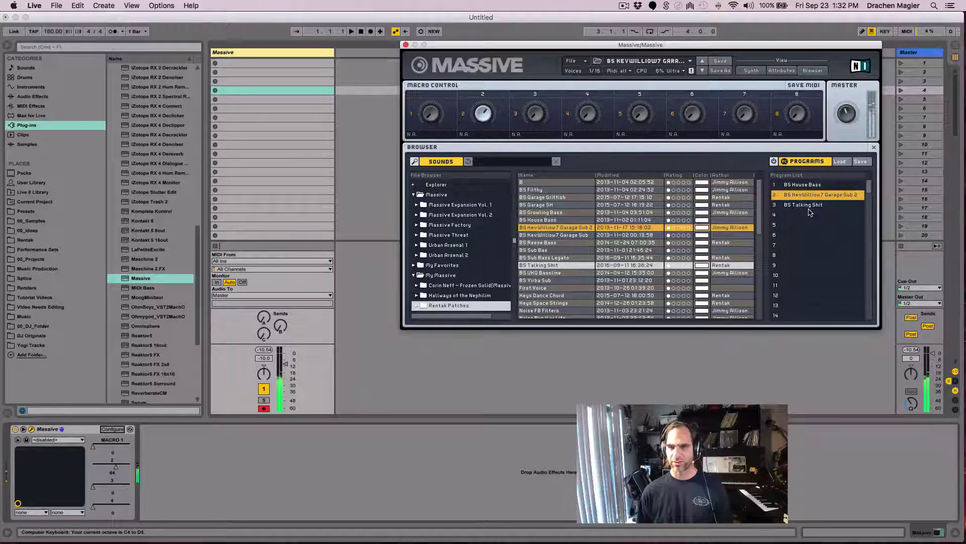
{"action": "key", "text": "z"}
{"action": "key", "text": "z"}
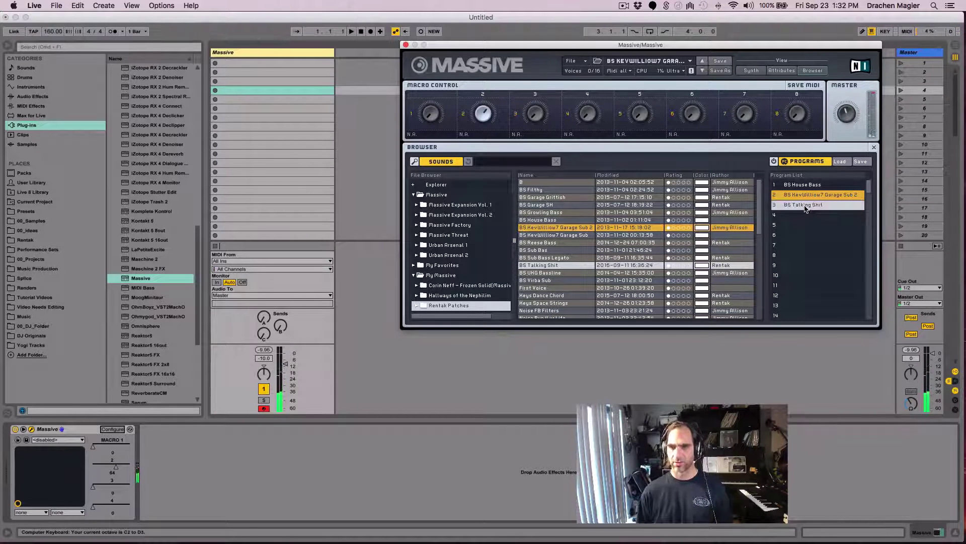
{"action": "left_click", "coordinate": [806, 206]}
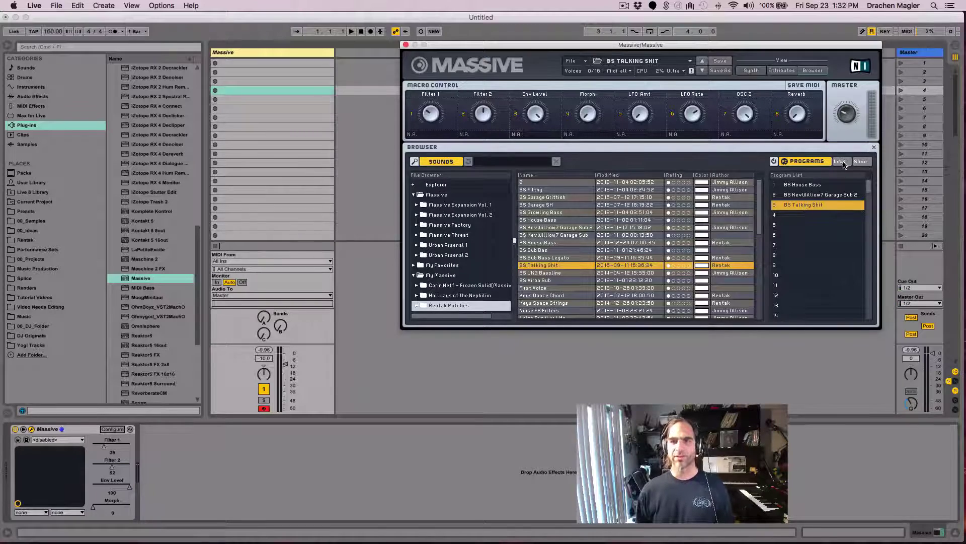
Step: Save the program list as 'Performance 2' and load the saved .pls file back in
{"action": "left_click", "coordinate": [861, 162]}
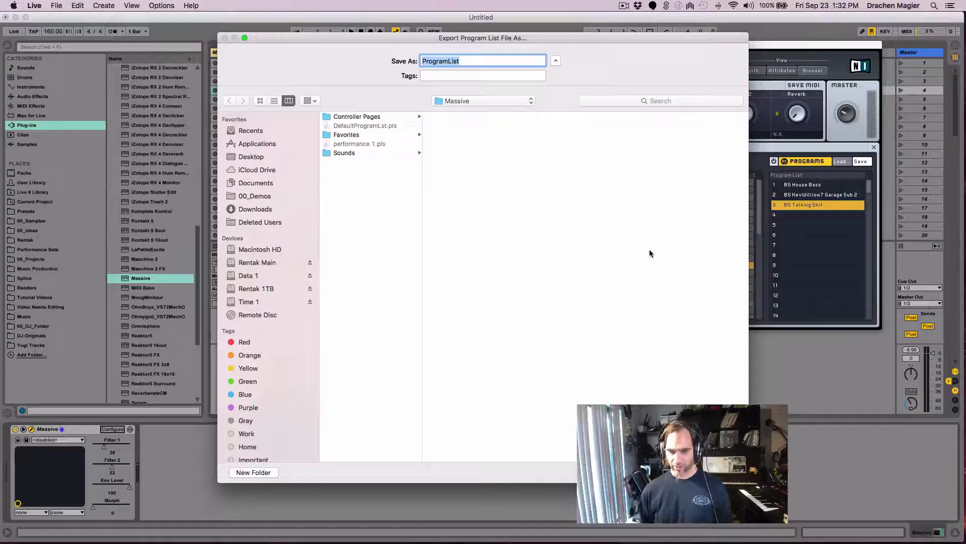
{"action": "type", "text": "Performa"}
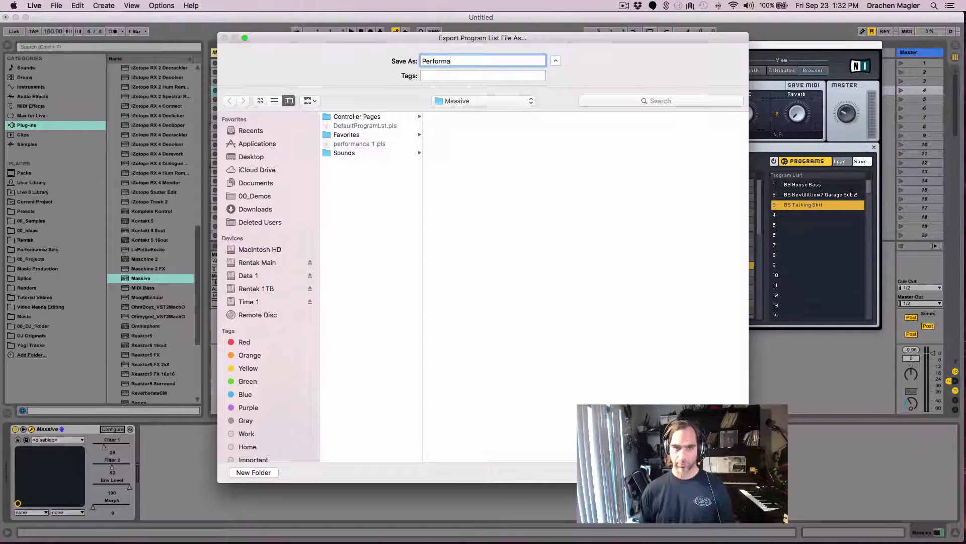
{"action": "type", "text": "nce 2"}
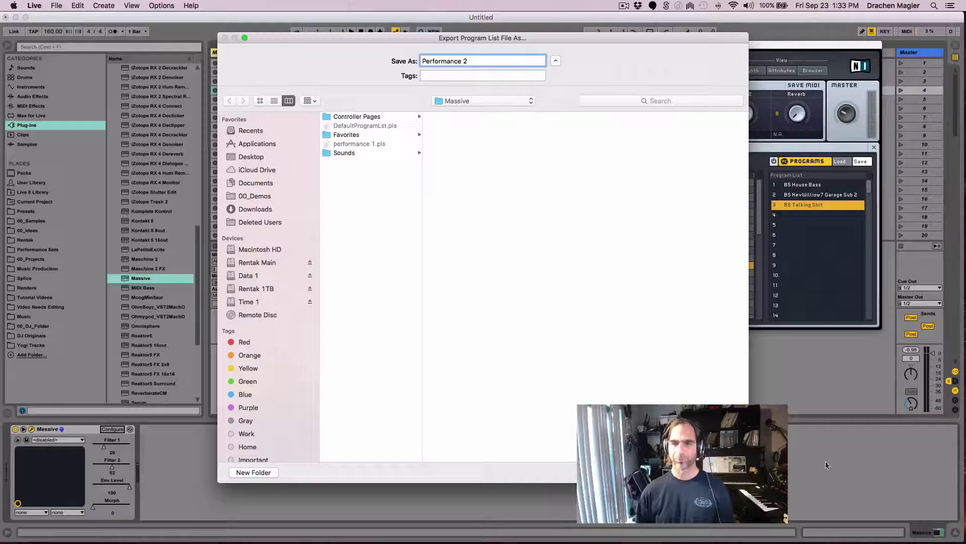
{"action": "key", "text": "Return"}
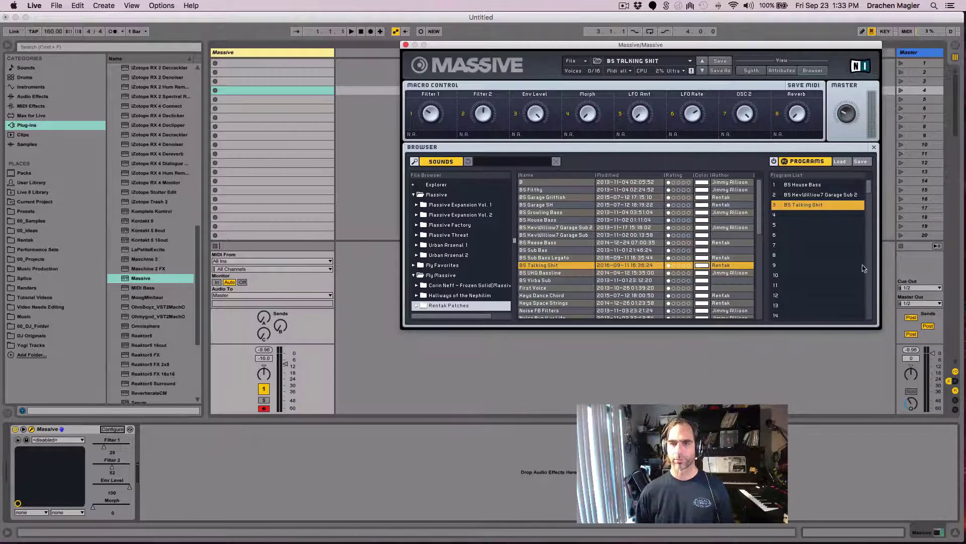
{"action": "left_click", "coordinate": [840, 161]}
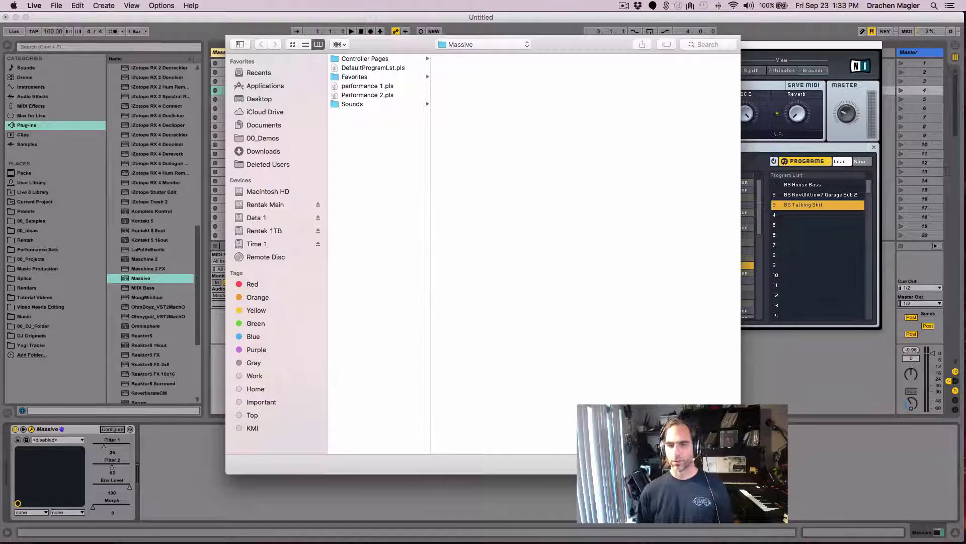
{"action": "double_click", "coordinate": [368, 95]}
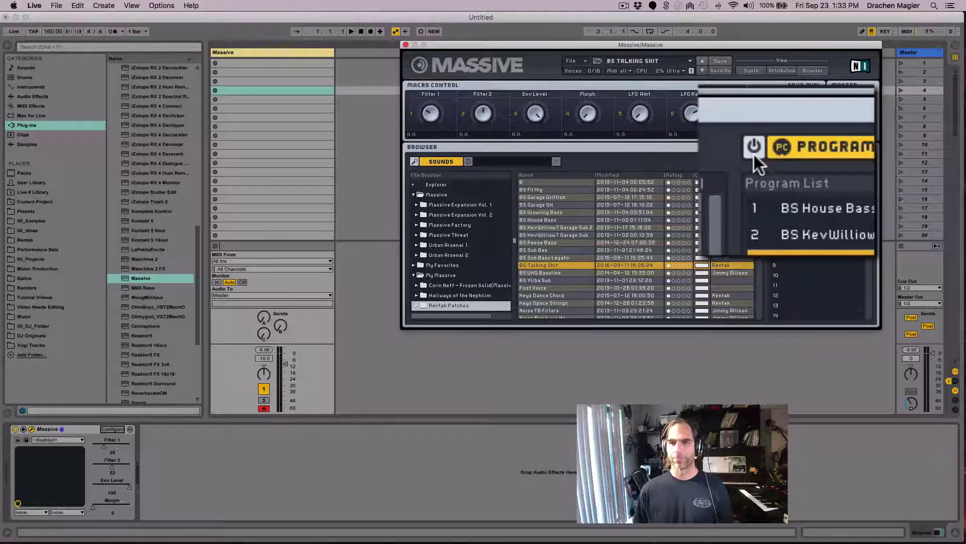
{"action": "left_click", "coordinate": [753, 152]}
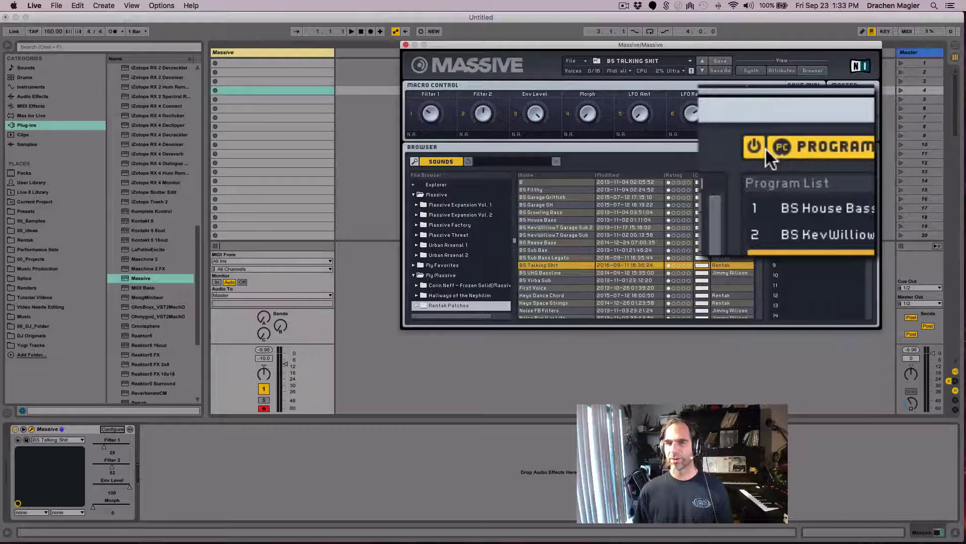
{"action": "left_click", "coordinate": [758, 146]}
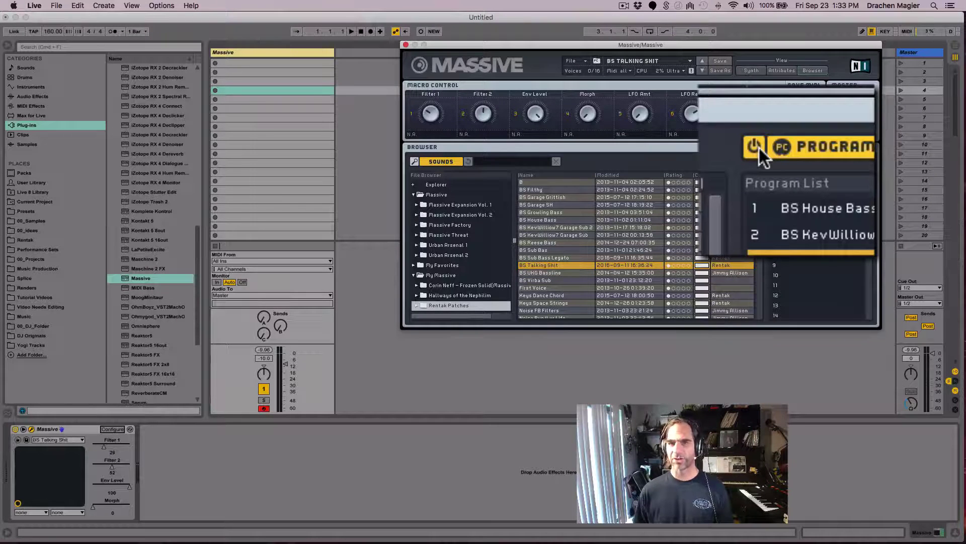
{"action": "left_click", "coordinate": [759, 146]}
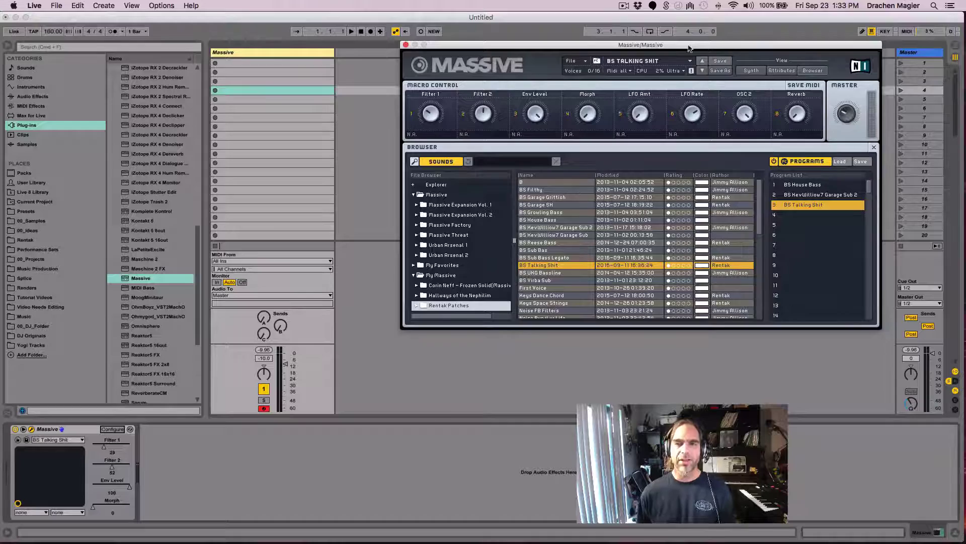
Step: Insert a new MIDI track beside the Massive track
{"action": "left_click_drag", "start_coordinate": [689, 48], "coordinate": [717, 48]}
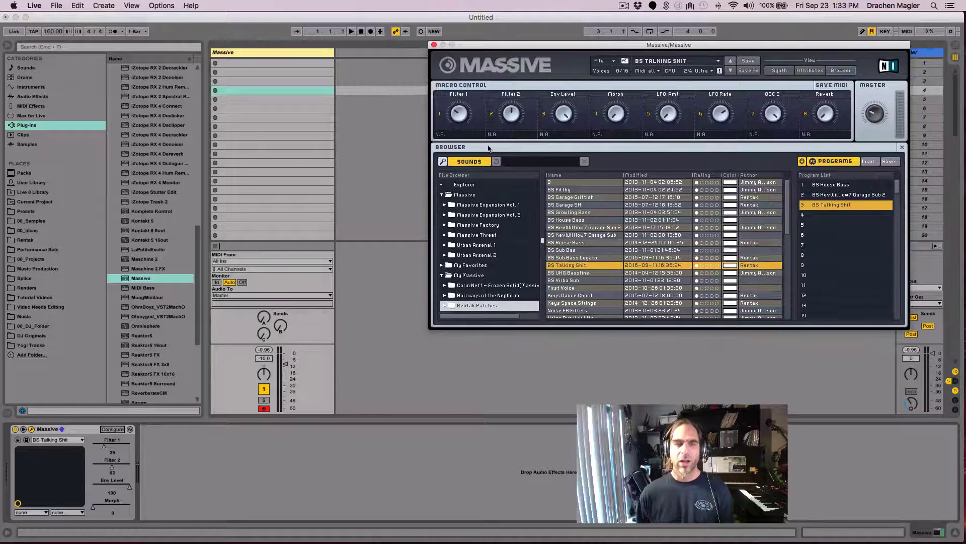
{"action": "right_click", "coordinate": [365, 68]}
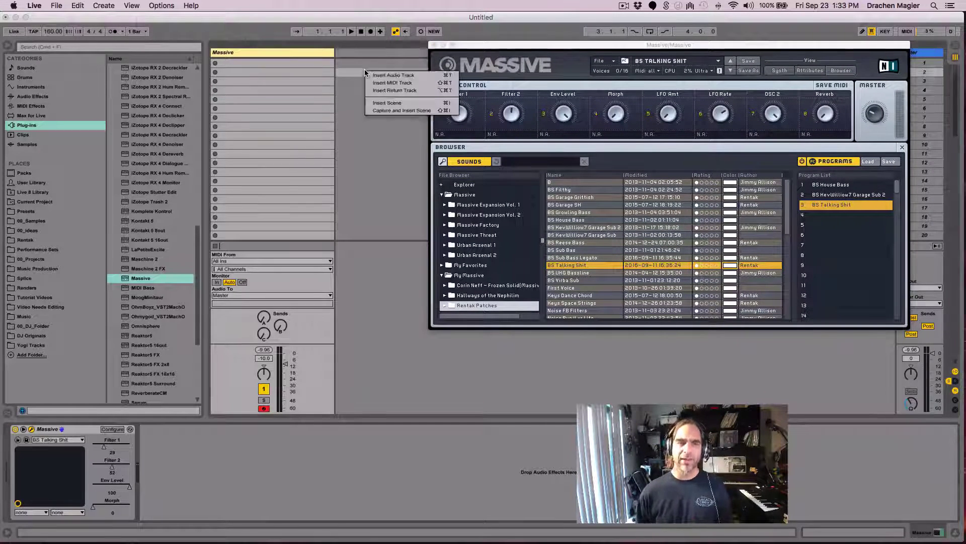
{"action": "key", "text": "Return"}
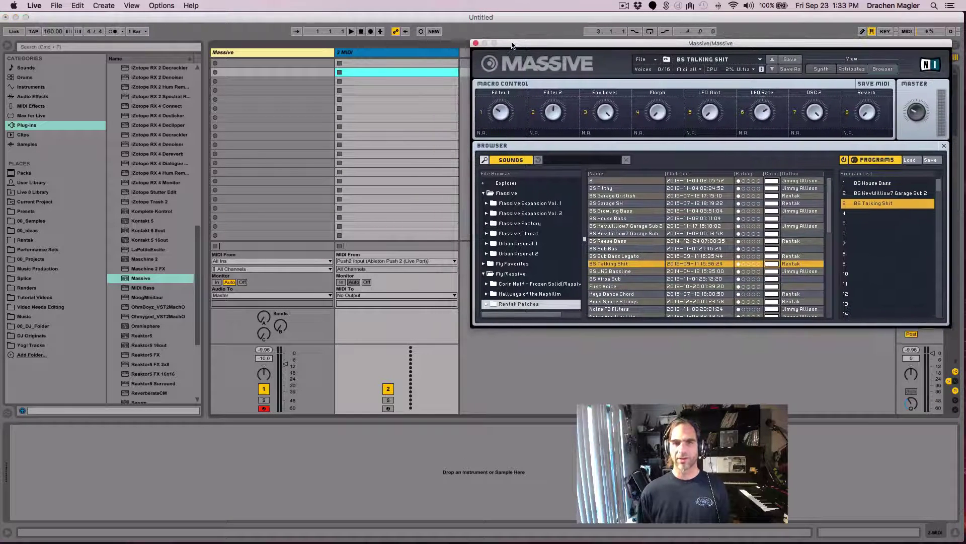
Step: Rename the new MIDI track to 'PC Massive'
{"action": "right_click", "coordinate": [388, 57]}
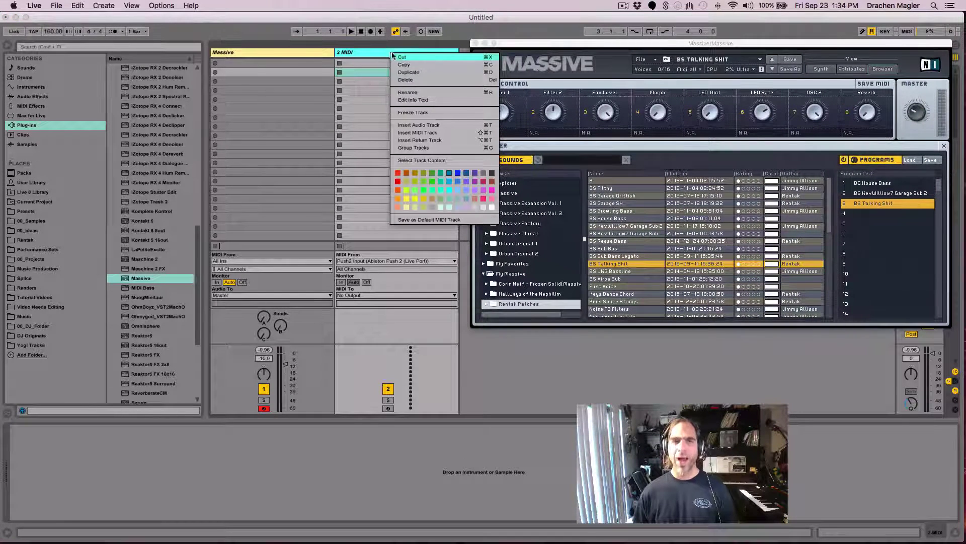
{"action": "left_click", "coordinate": [422, 91]}
{"action": "type", "text": "P"}
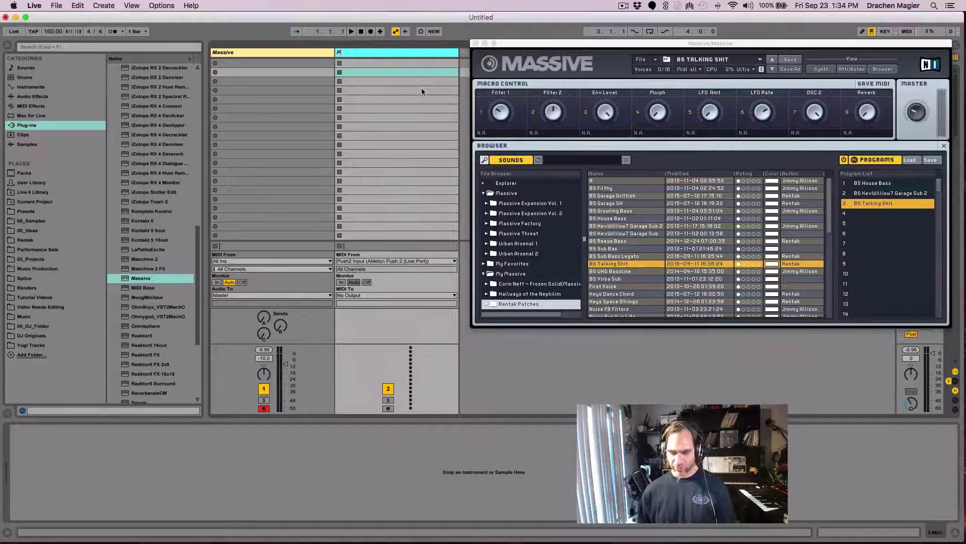
{"action": "type", "text": "C Massive"}
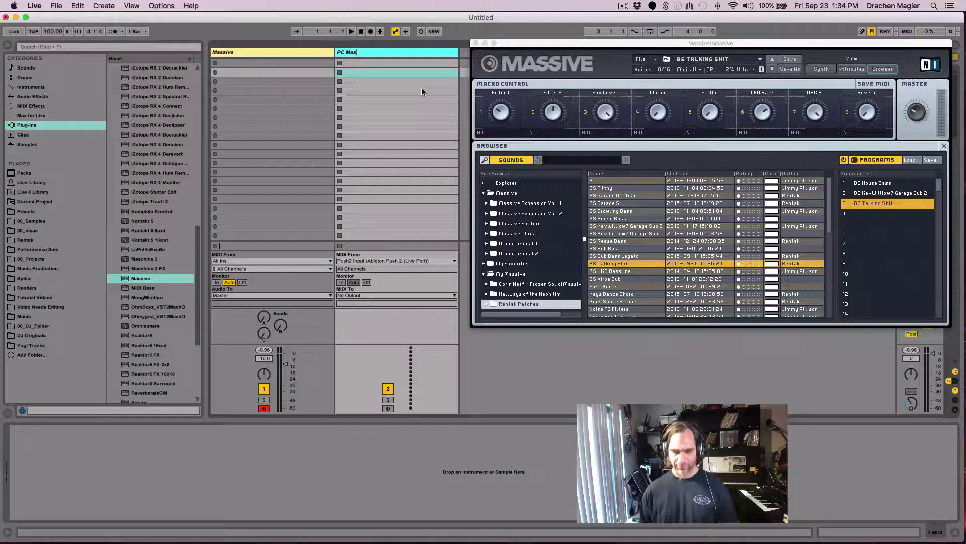
{"action": "key", "text": "Return"}
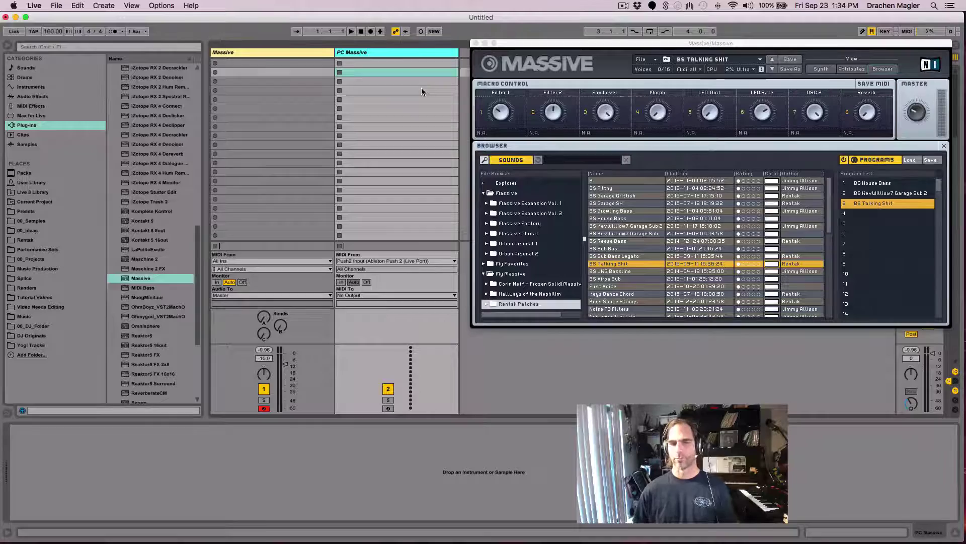
Step: Create empty MIDI clips in PC Massive clip slots 1, 2 and 3
{"action": "double_click", "coordinate": [403, 43]}
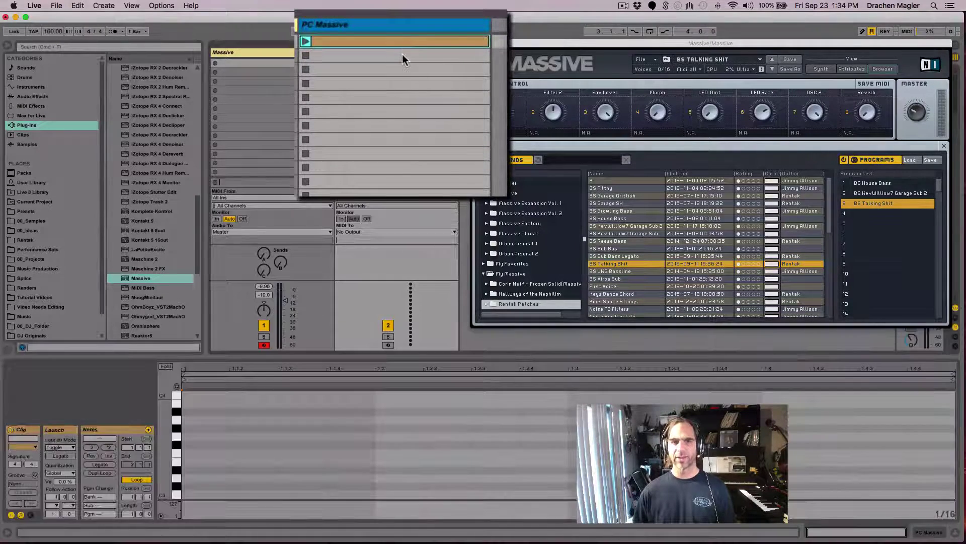
{"action": "double_click", "coordinate": [402, 53]}
{"action": "double_click", "coordinate": [397, 71]}
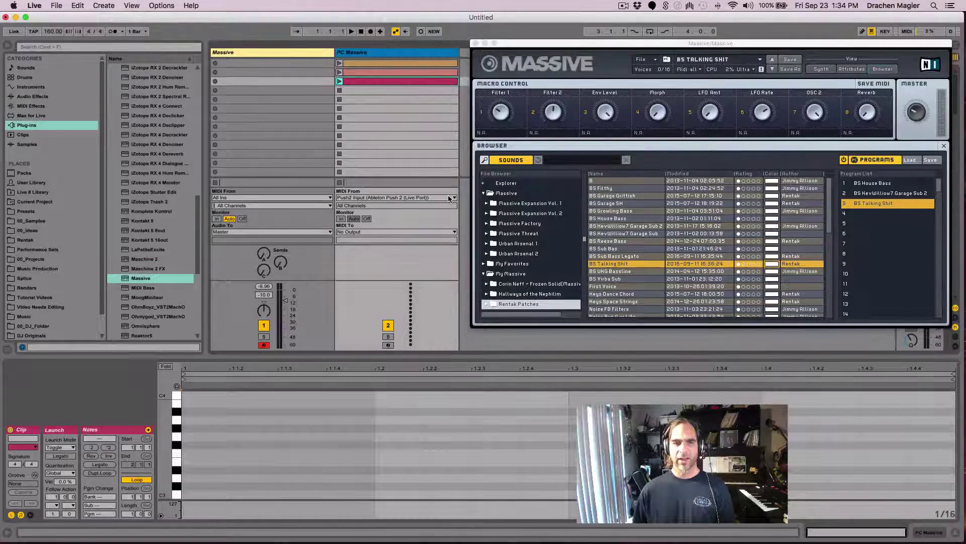
Step: Set PC Massive's MIDI From to No Input and MIDI To to Massive
{"action": "left_click", "coordinate": [450, 198]}
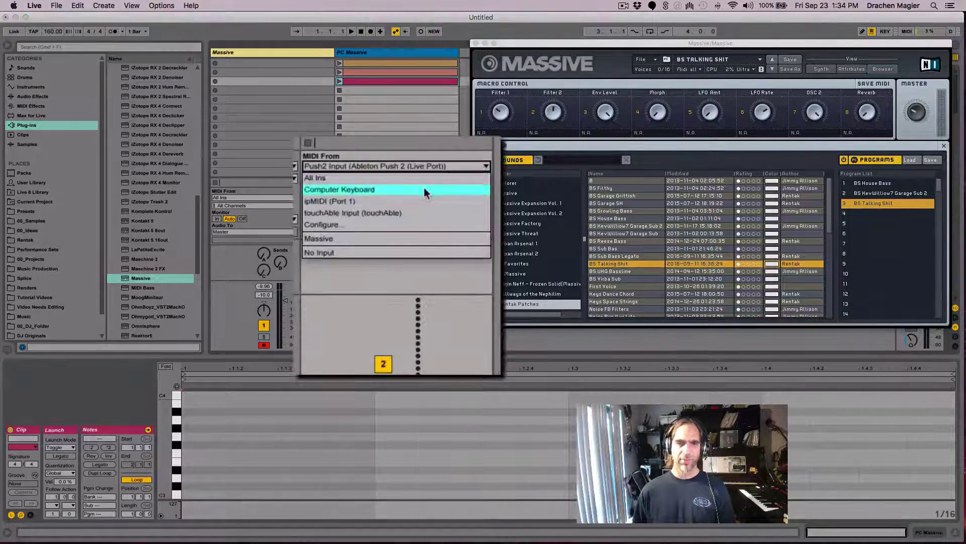
{"action": "left_click", "coordinate": [377, 256]}
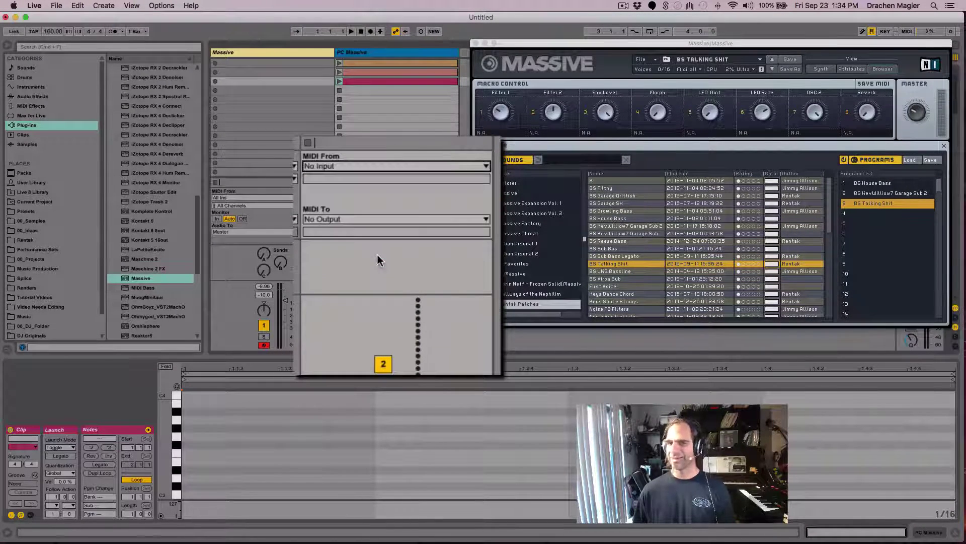
{"action": "left_click", "coordinate": [469, 221]}
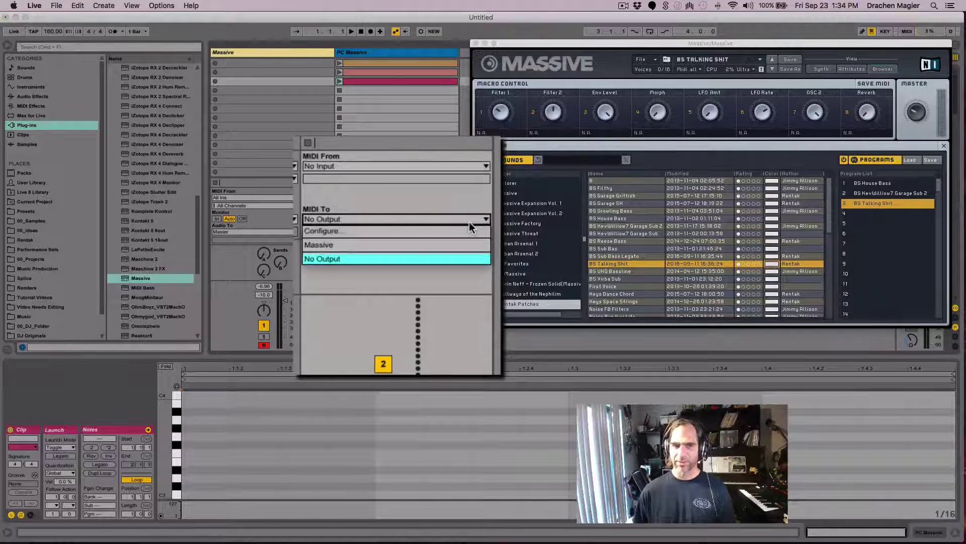
{"action": "left_click", "coordinate": [454, 244]}
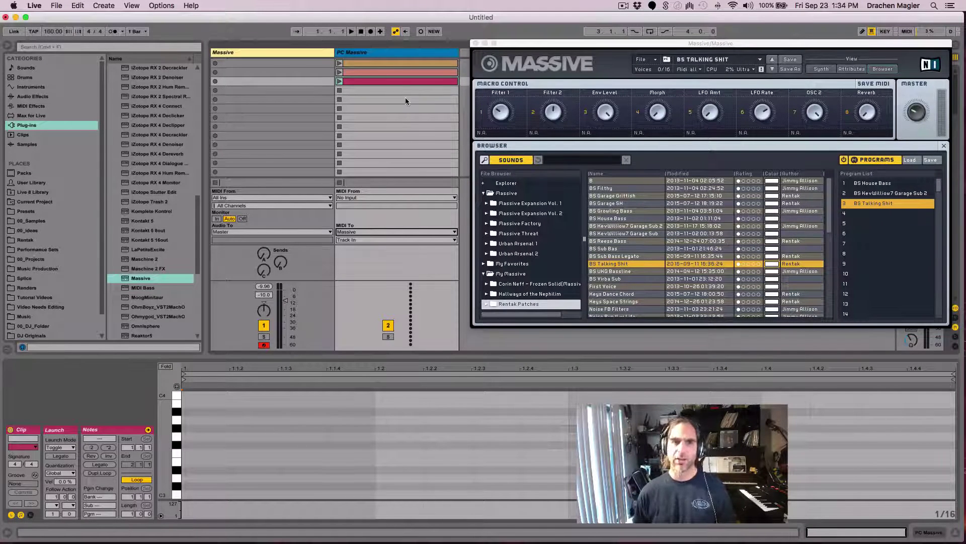
Step: Set the first PC Massive clip's Pgm Change to 1 in its Notes box
{"action": "left_click", "coordinate": [403, 69]}
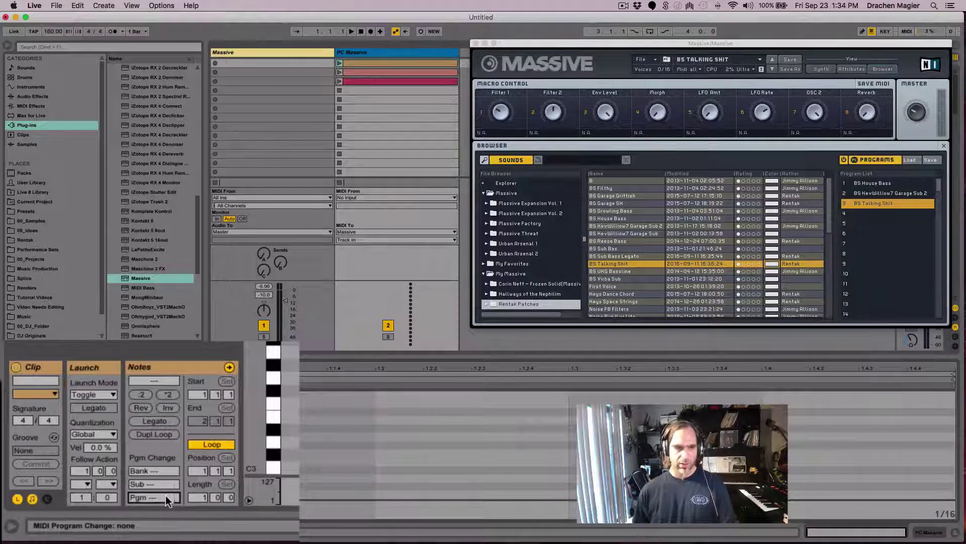
{"action": "left_click", "coordinate": [32, 499]}
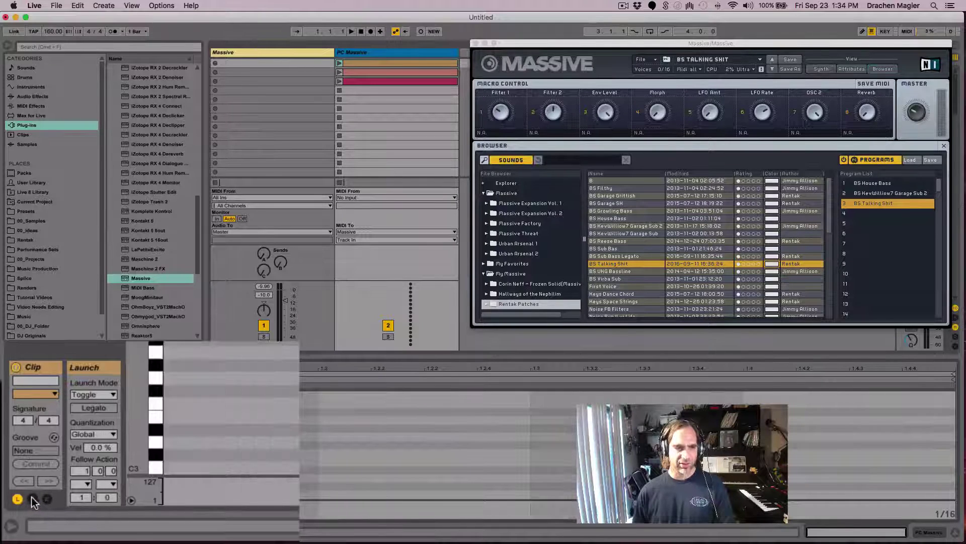
{"action": "left_click", "coordinate": [32, 499]}
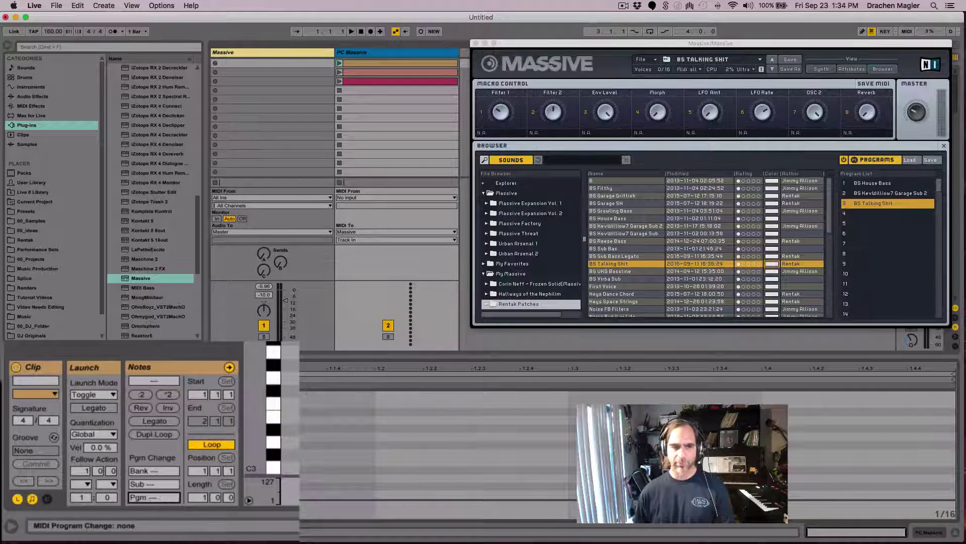
{"action": "scroll", "coordinate": [158, 497], "scroll_direction": "up", "scroll_amount": 1}
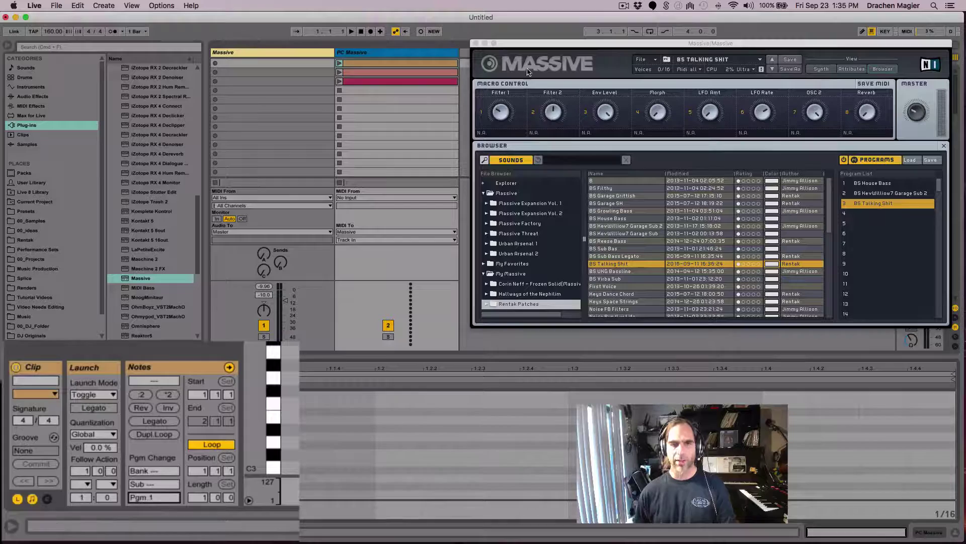
Step: Set the second and third clips' Pgm Change values to 2 and 3
{"action": "left_click", "coordinate": [390, 75]}
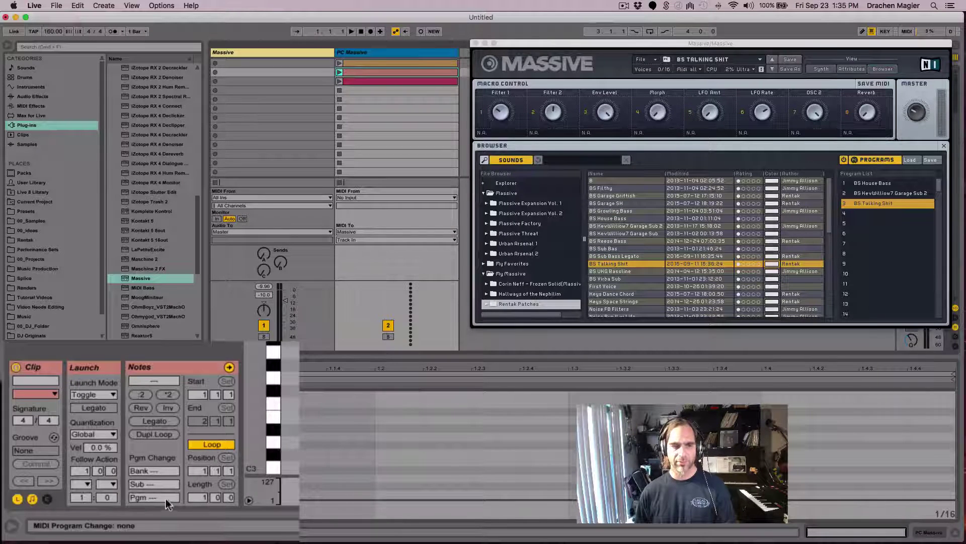
{"action": "scroll", "coordinate": [163, 496], "scroll_direction": "up", "scroll_amount": 1}
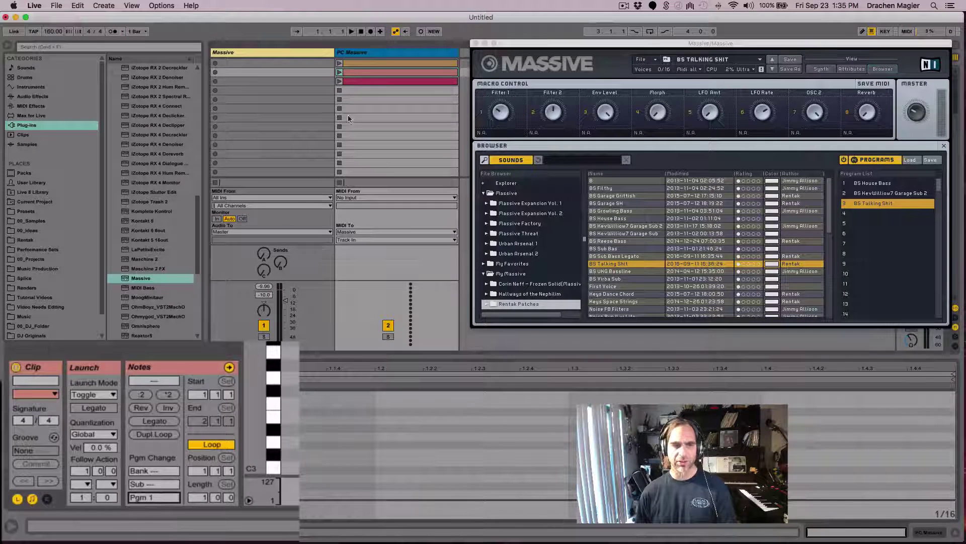
{"action": "left_click", "coordinate": [389, 82]}
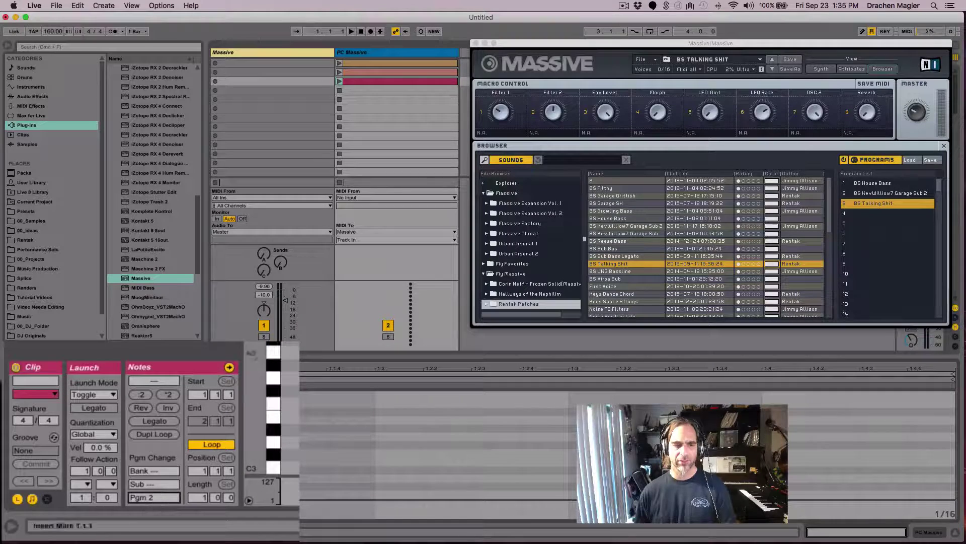
{"action": "scroll", "coordinate": [152, 497], "scroll_direction": "up", "scroll_amount": 1}
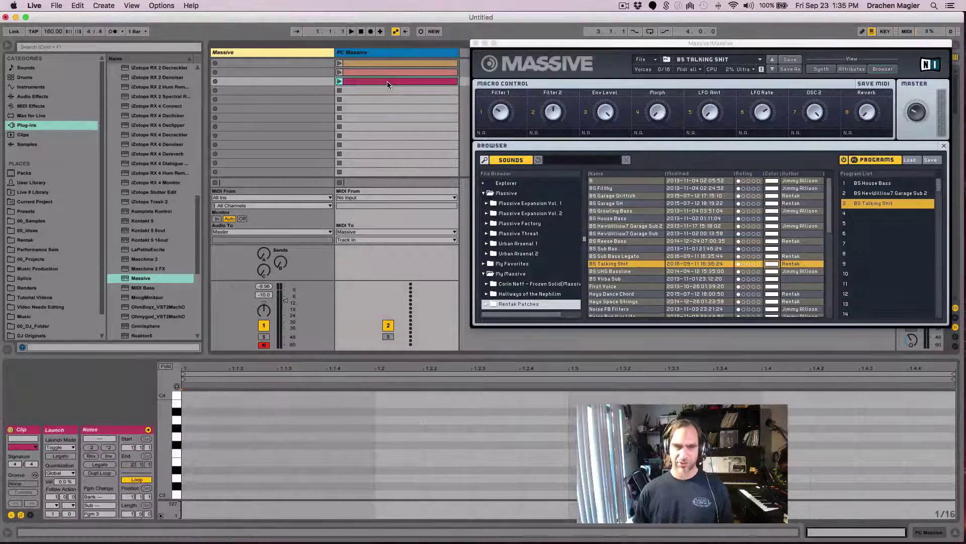
Step: Set Launch Quantization to None for all three selected PC Massive clips
{"action": "left_click", "coordinate": [387, 67], "text": "shift"}
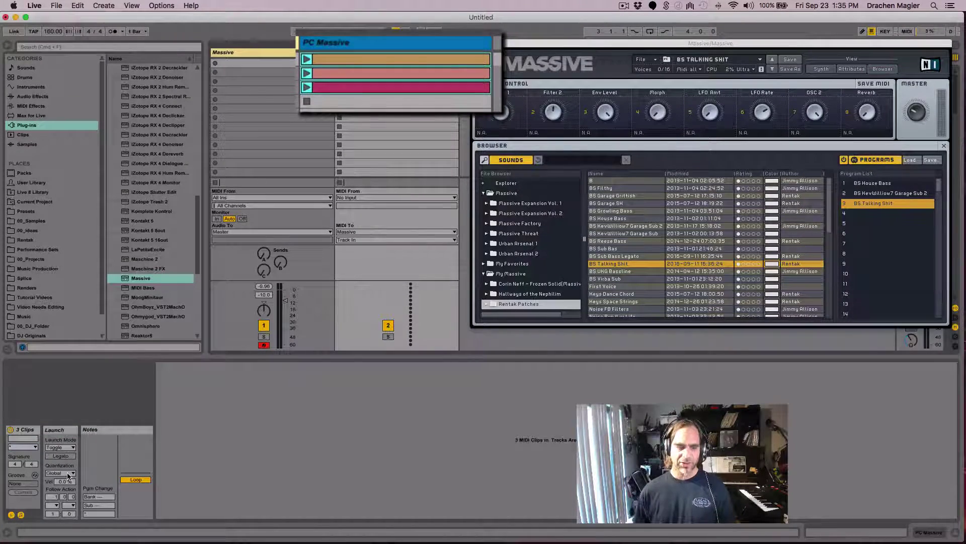
{"action": "left_click", "coordinate": [69, 474]}
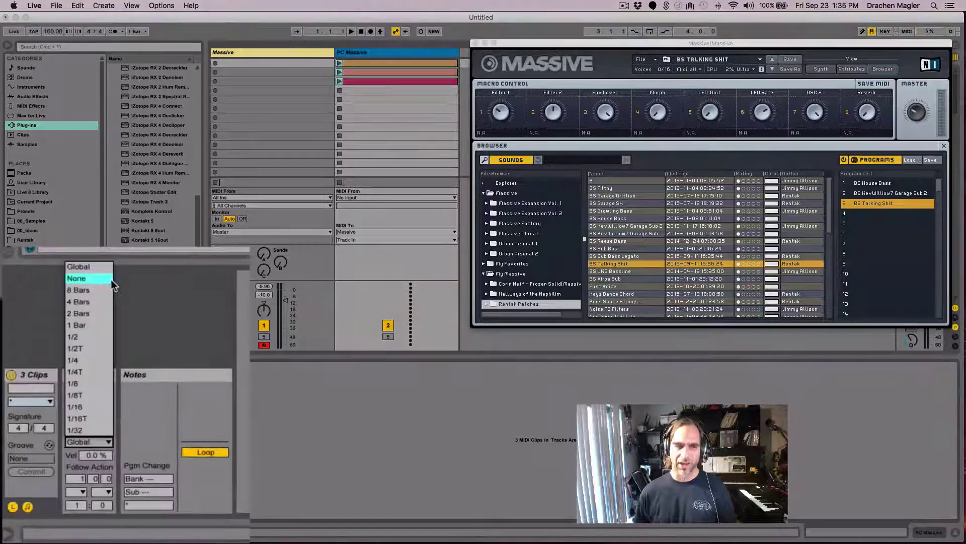
{"action": "left_click", "coordinate": [76, 278]}
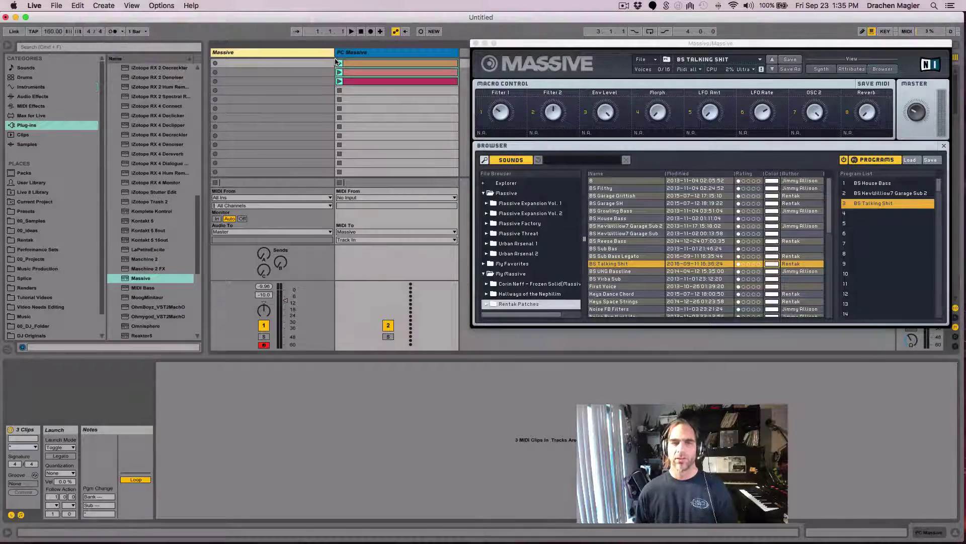
Step: Fire PC Massive clips 1, 2 and 3 in turn, ending on BS Talking Shit, and lower the keyboard octave
{"action": "left_click", "coordinate": [339, 64]}
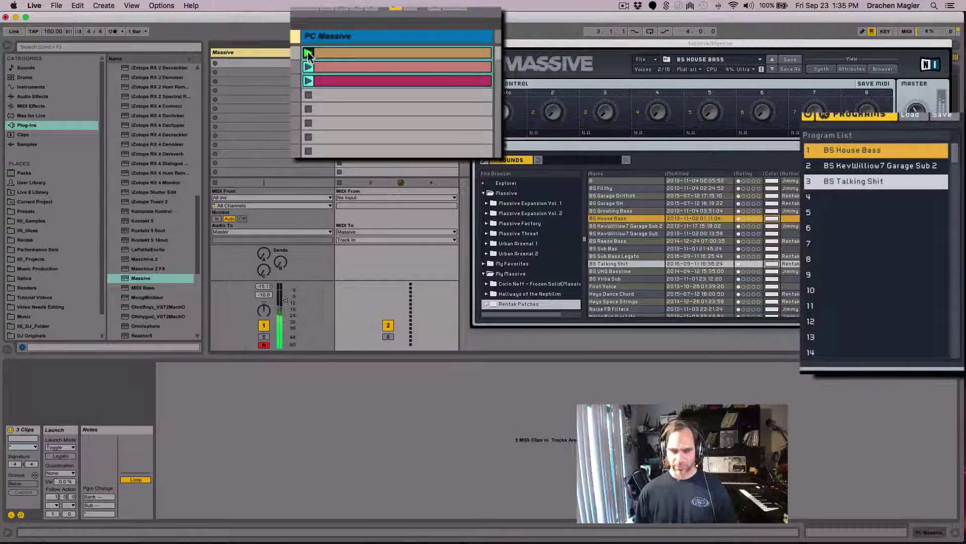
{"action": "left_click", "coordinate": [308, 67]}
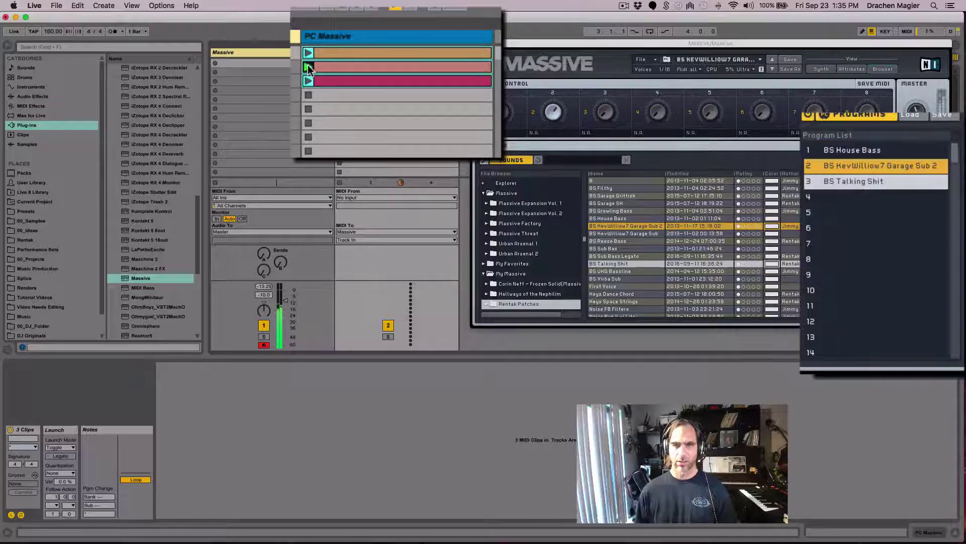
{"action": "left_click", "coordinate": [308, 82]}
{"action": "key", "text": "z"}
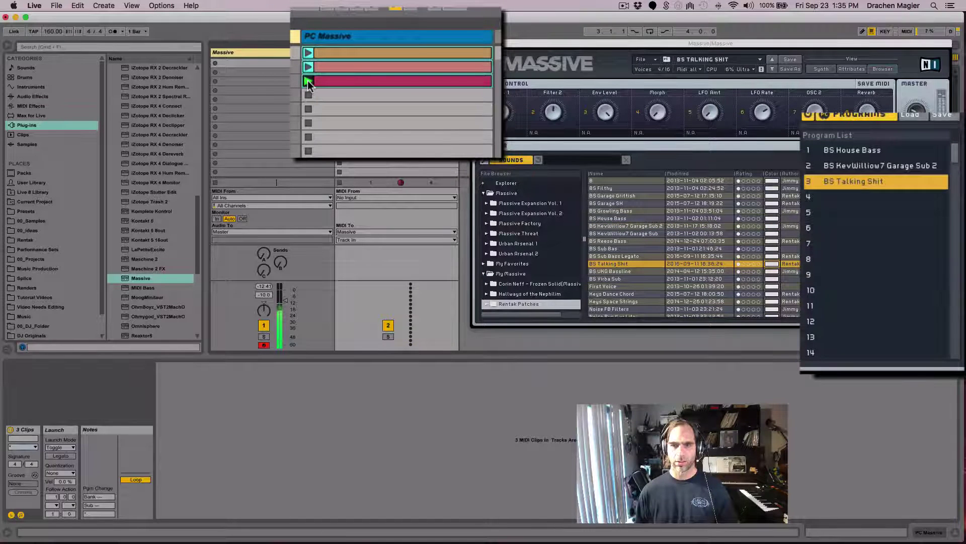
{"action": "key", "text": "z"}
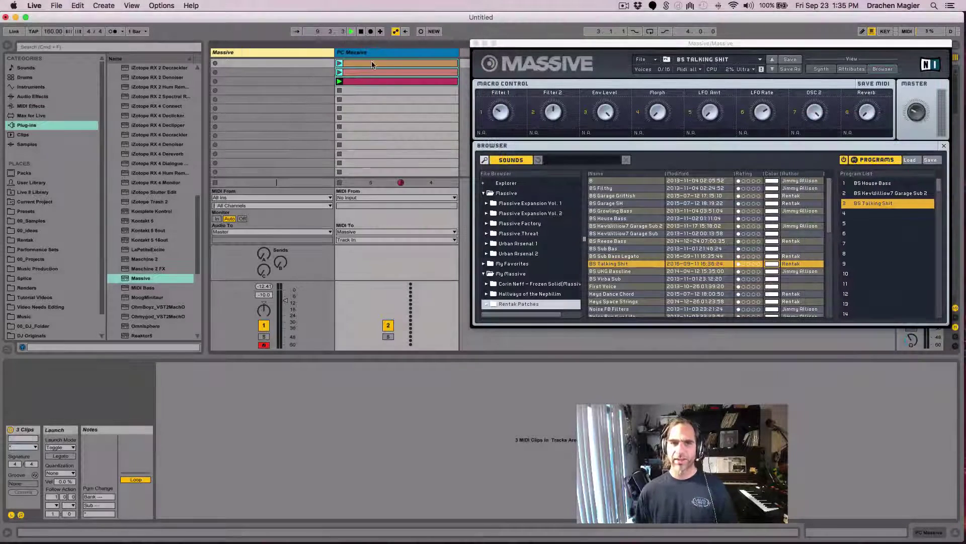
Step: Rename the first PC Massive clip to '1 BS House', leaving clips 2 and 3 with default names
{"action": "left_click", "coordinate": [371, 63]}
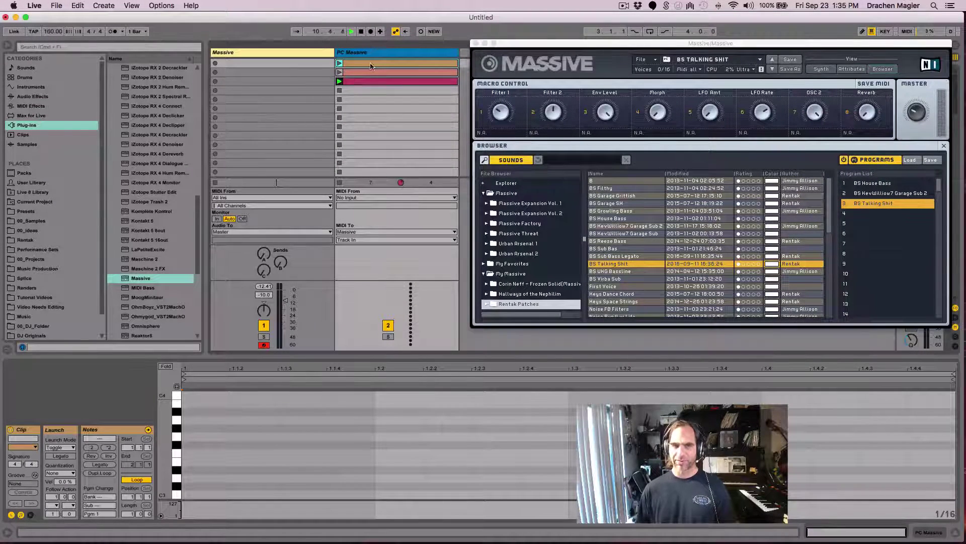
{"action": "left_click", "coordinate": [378, 64]}
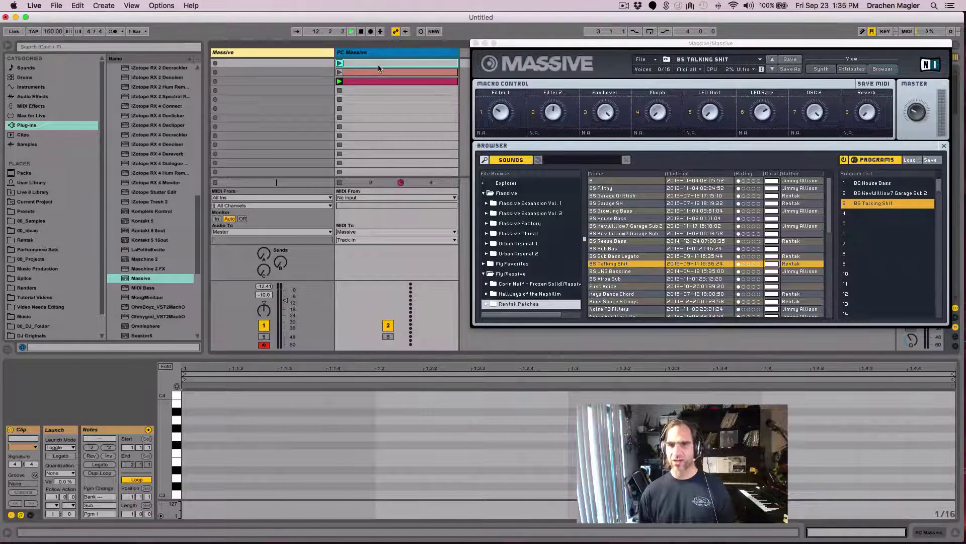
{"action": "key", "text": "super+r"}
{"action": "type", "text": "1"}
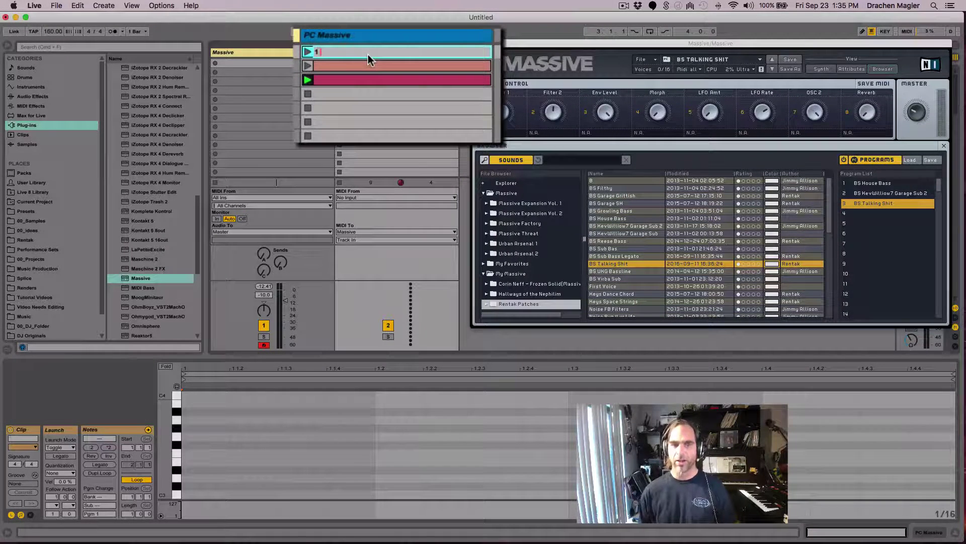
{"action": "type", "text": " BS"}
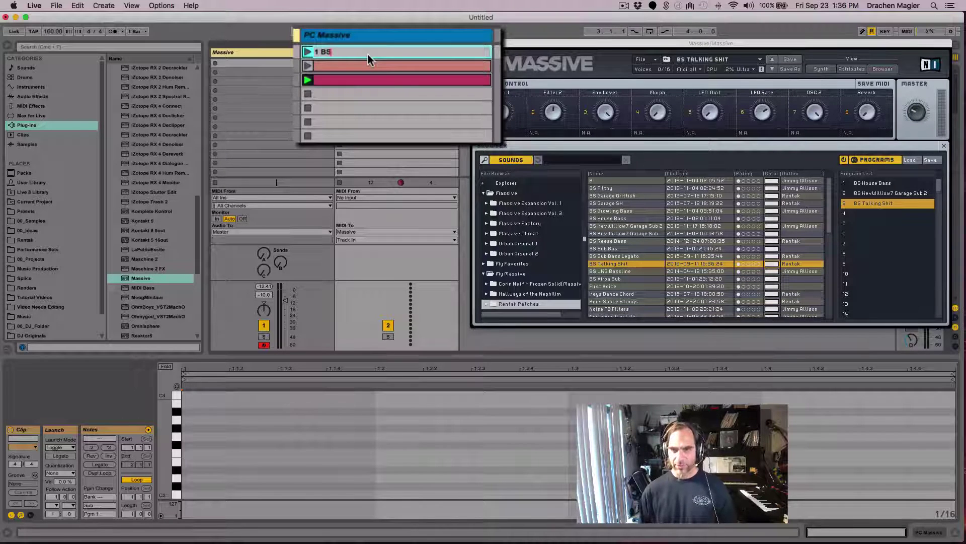
{"action": "type", "text": " H"}
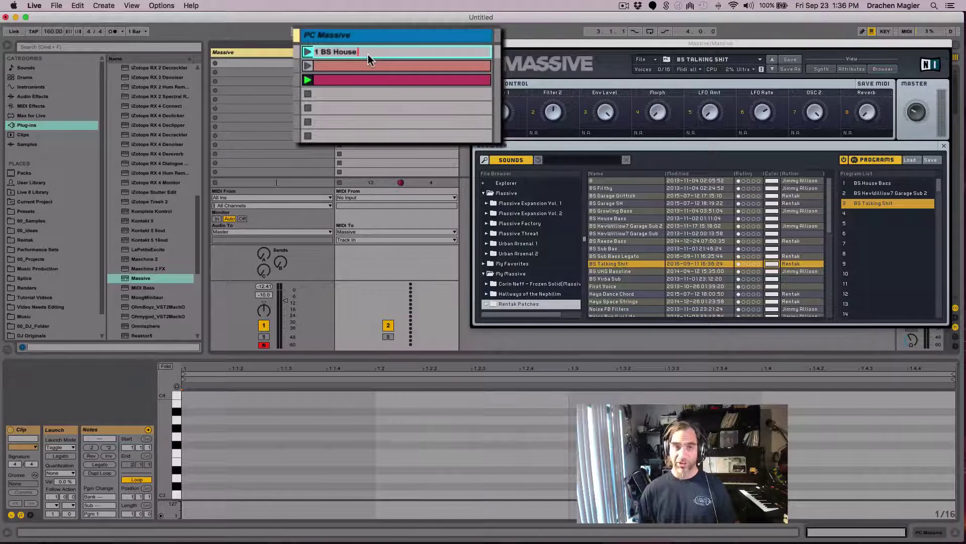
{"action": "type", "text": "ouse"}
{"action": "key", "text": "Tab"}
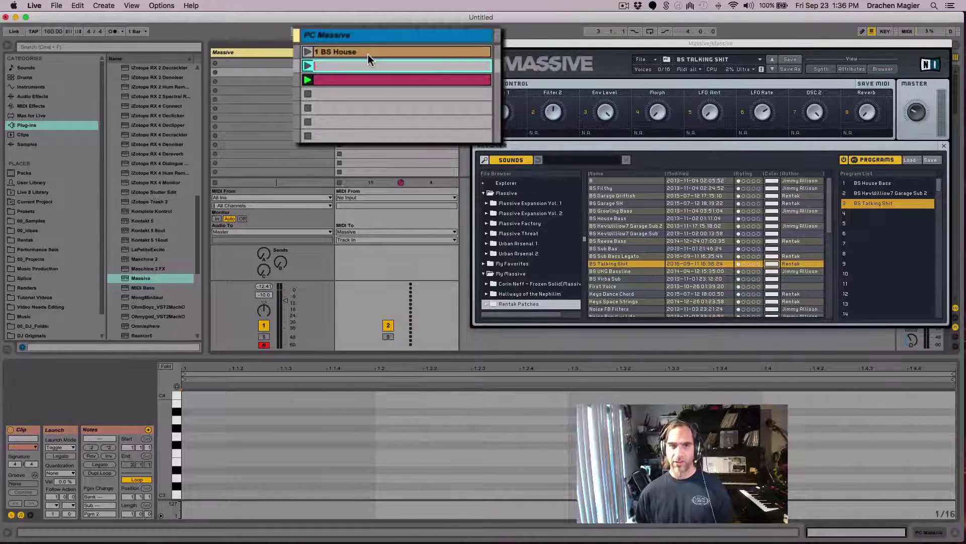
{"action": "key", "text": "Tab"}
{"action": "key", "text": "Tab"}
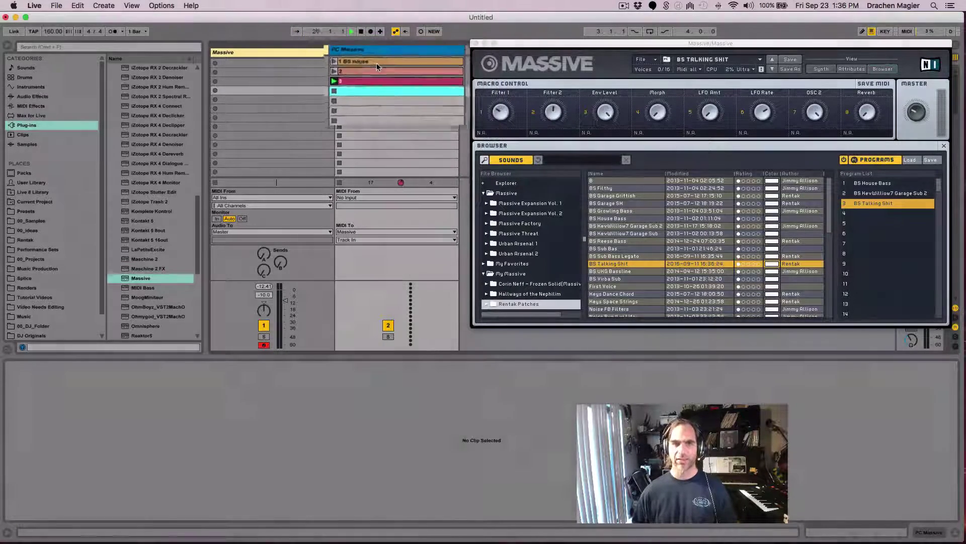
{"action": "left_click", "coordinate": [376, 62]}
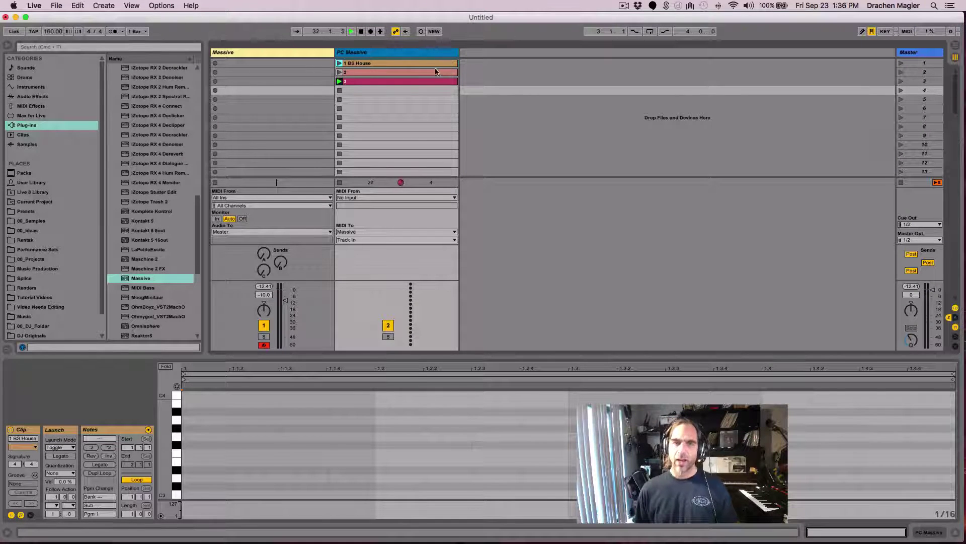
Step: Select scene 1 and toggle MIDI Map mode on and back off
{"action": "left_click", "coordinate": [438, 66]}
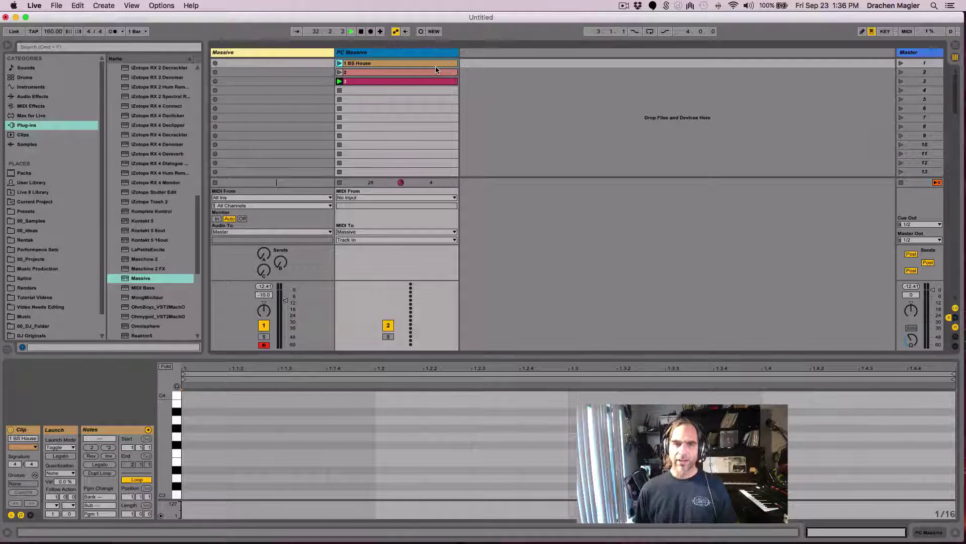
{"action": "left_click", "coordinate": [907, 31]}
{"action": "left_click", "coordinate": [906, 31]}
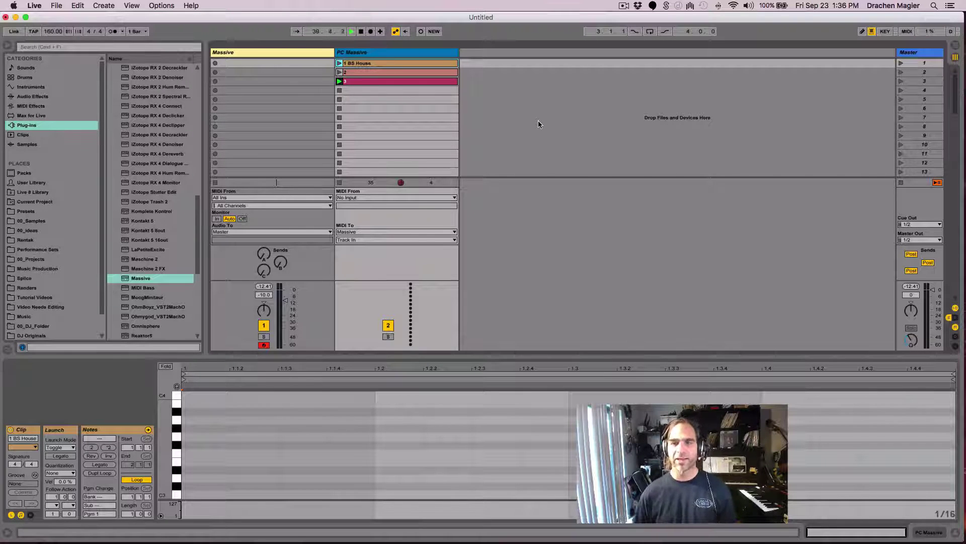
Step: Insert two new MIDI tracks, 3 MIDI and 4 MIDI
{"action": "right_click", "coordinate": [498, 138]}
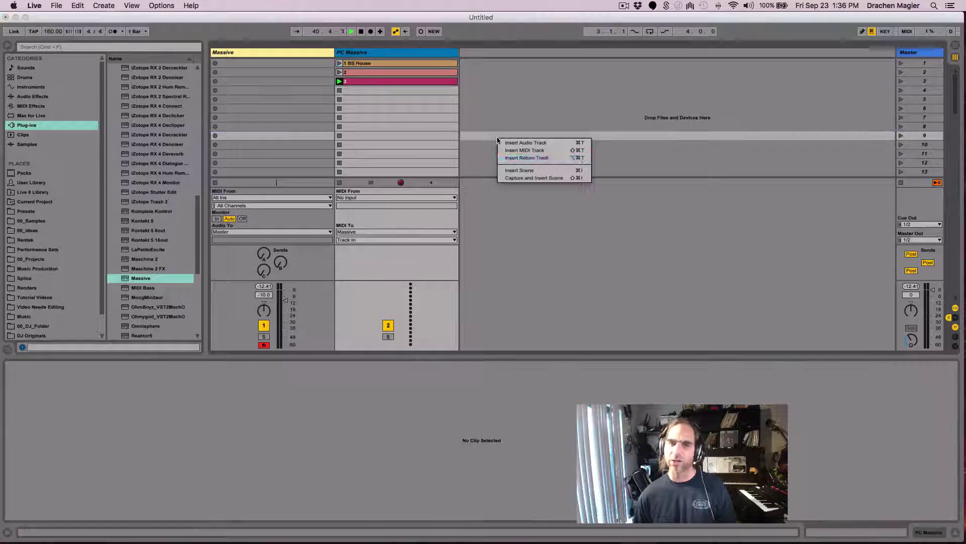
{"action": "left_click", "coordinate": [561, 150]}
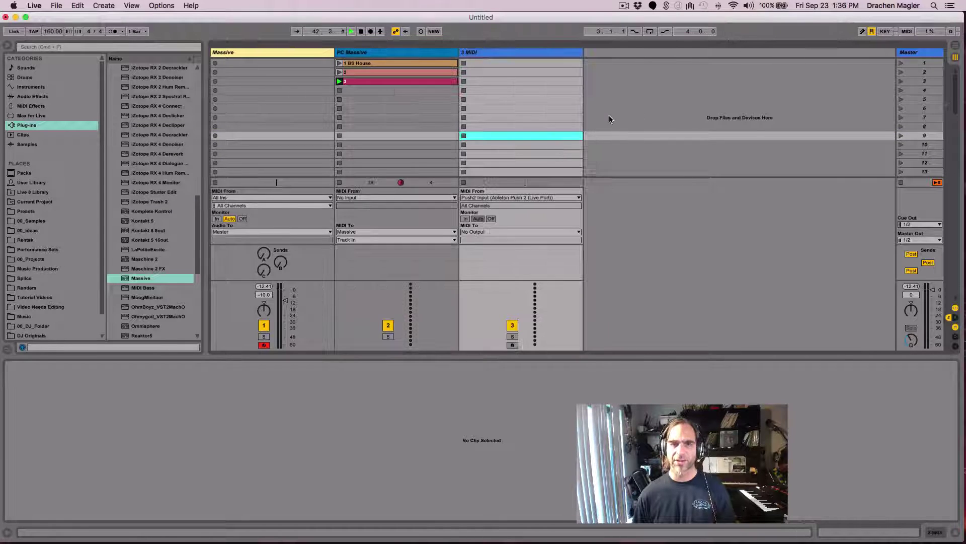
{"action": "right_click", "coordinate": [607, 109]}
{"action": "left_click", "coordinate": [635, 120]}
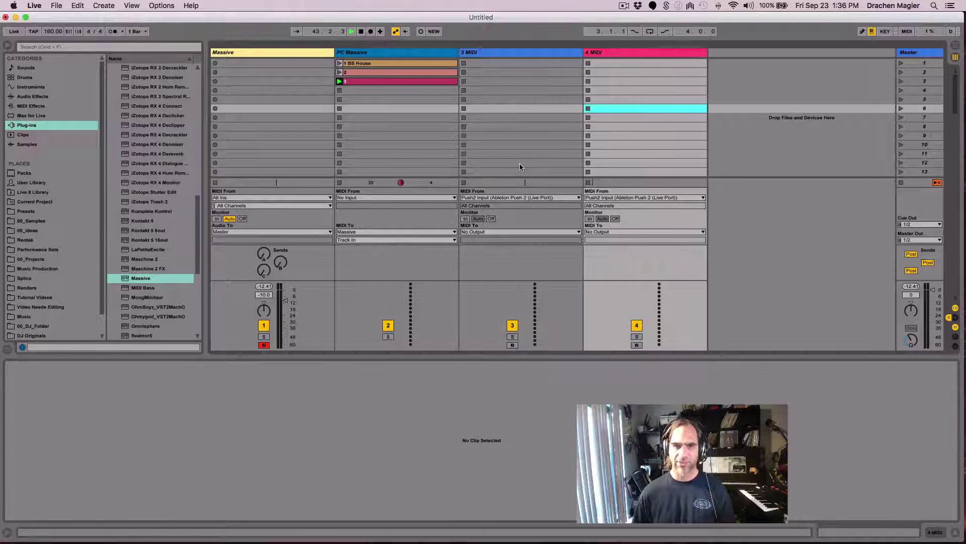
Step: Create empty clips in 3 MIDI scenes 12–13 and 4 MIDI scenes 11–14, then deselect
{"action": "double_click", "coordinate": [521, 163]}
{"action": "double_click", "coordinate": [624, 153]}
{"action": "left_click", "coordinate": [649, 165]}
{"action": "scroll", "coordinate": [684, 144], "scroll_direction": "down", "scroll_amount": 4}
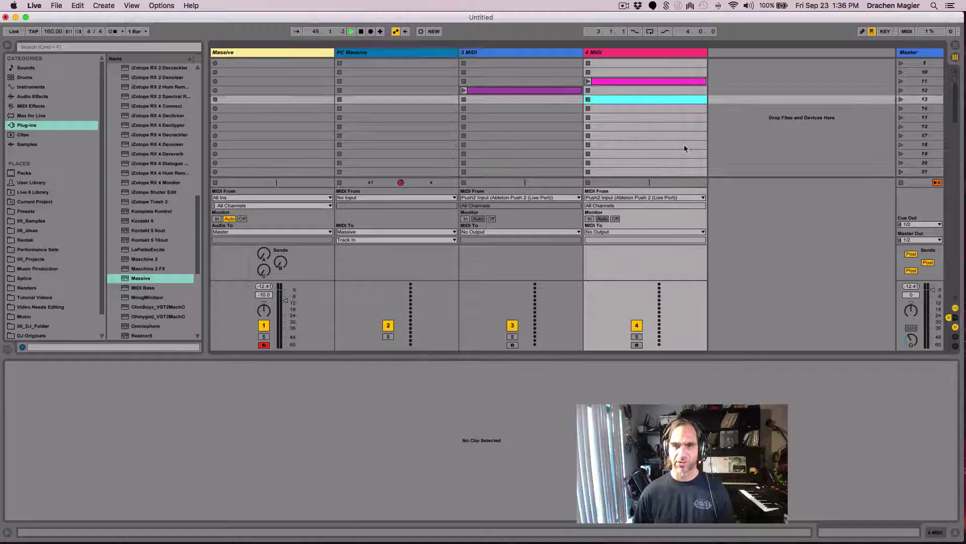
{"action": "double_click", "coordinate": [665, 108]}
{"action": "left_click", "coordinate": [668, 82]}
{"action": "double_click", "coordinate": [668, 92]}
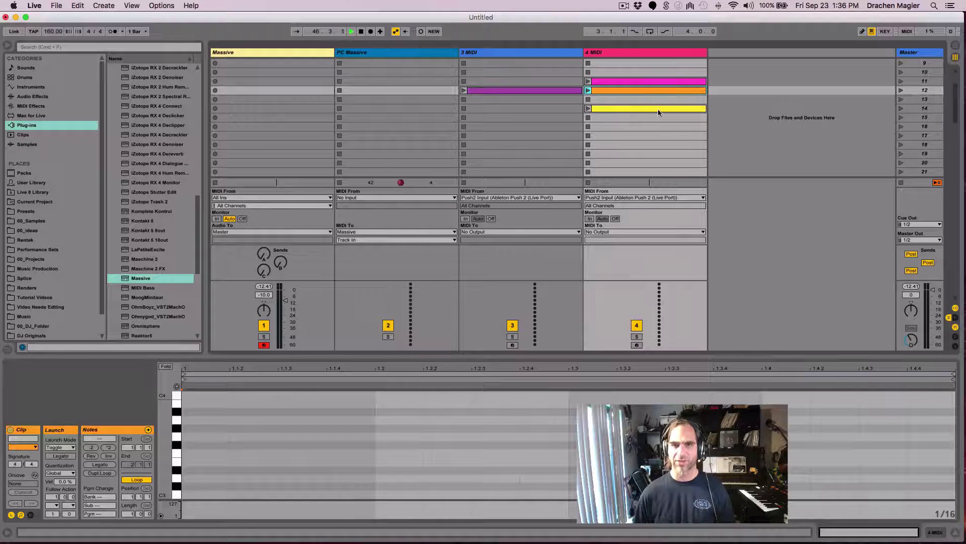
{"action": "double_click", "coordinate": [654, 99]}
{"action": "double_click", "coordinate": [572, 100]}
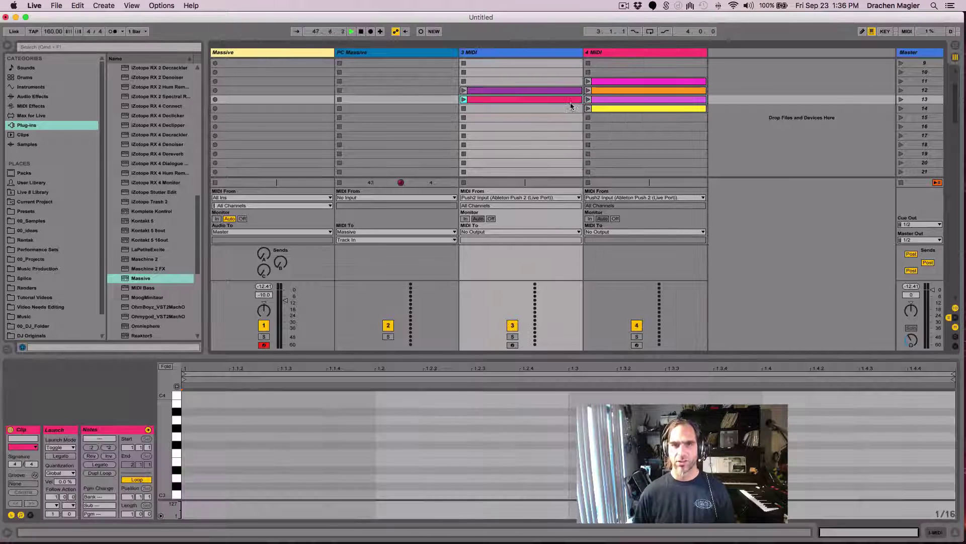
{"action": "scroll", "coordinate": [419, 126], "scroll_direction": "up", "scroll_amount": 8}
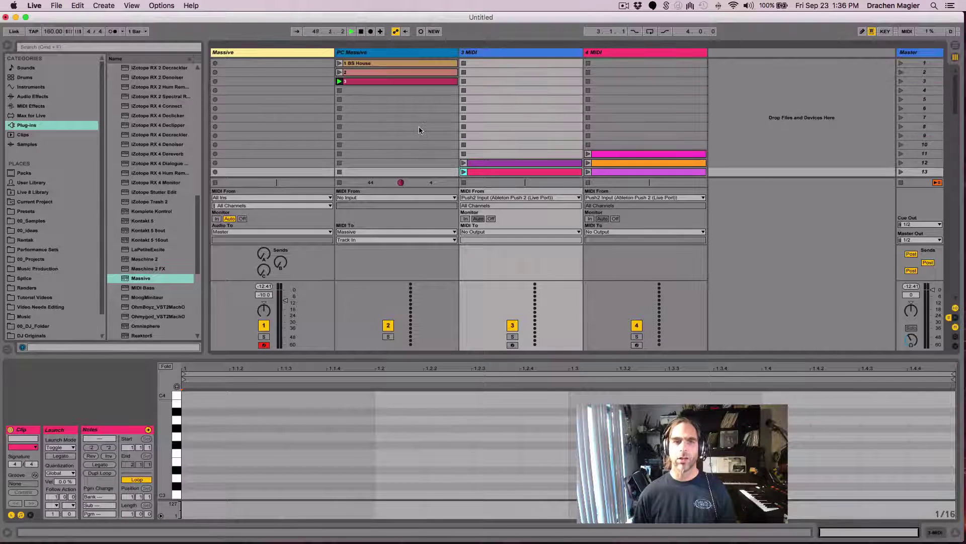
{"action": "left_click", "coordinate": [408, 64]}
Step: Copy 1 BS House into scene 12 and clip 3 into scene 13 on PC Massive
{"action": "left_click_drag", "start_coordinate": [411, 64], "coordinate": [401, 145]}
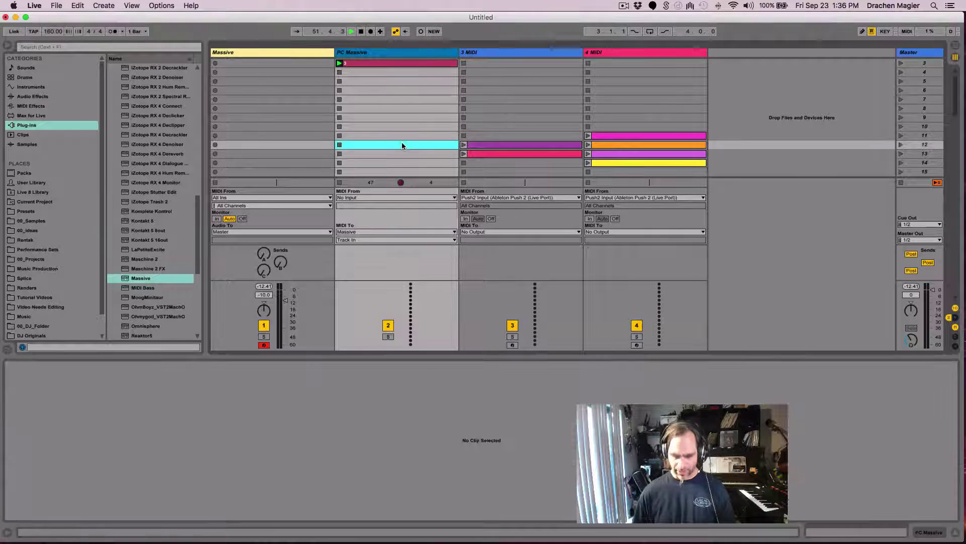
{"action": "left_click", "coordinate": [414, 64]}
{"action": "key", "text": "super+c"}
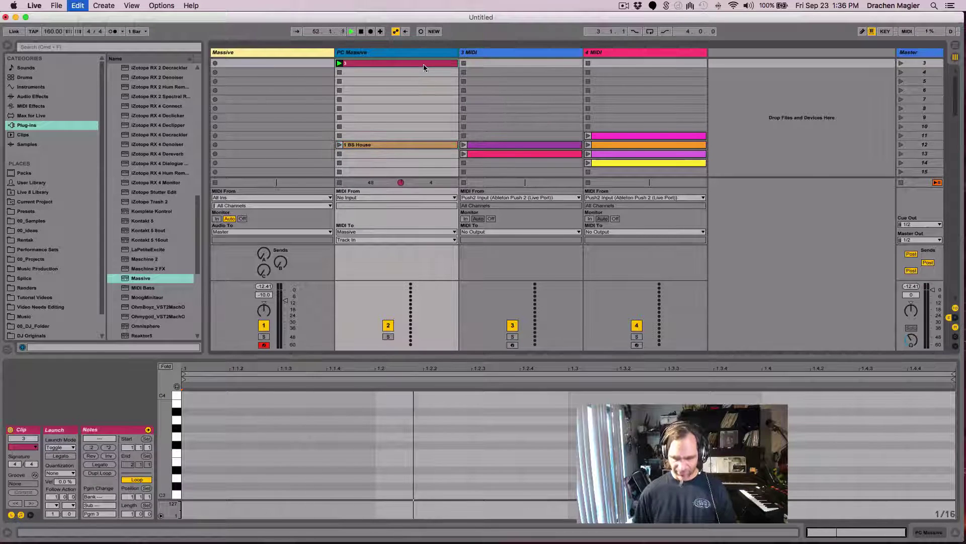
{"action": "left_click", "coordinate": [422, 155]}
{"action": "key", "text": "super+v"}
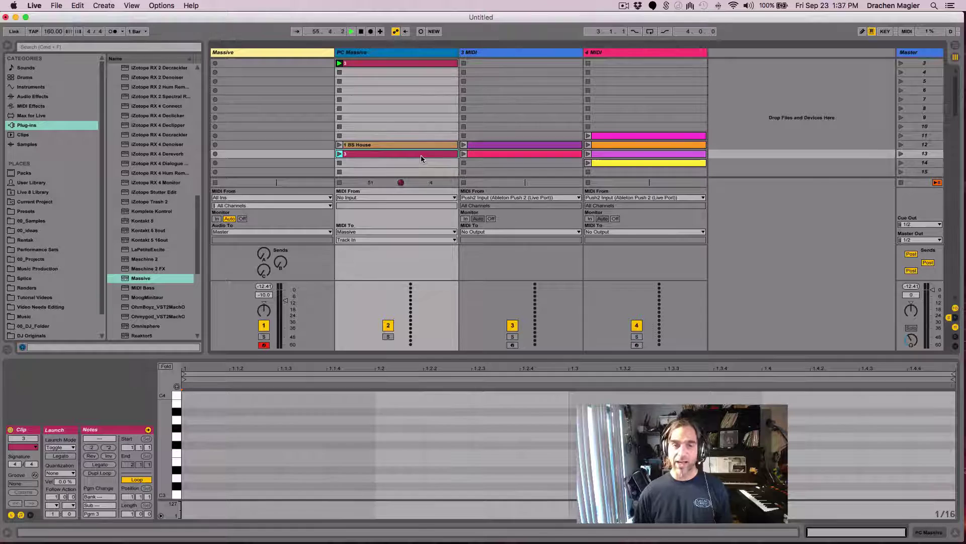
Step: Give both copied clips Toggle launch mode and 1 Bar launch quantization
{"action": "left_click", "coordinate": [424, 145], "text": "shift"}
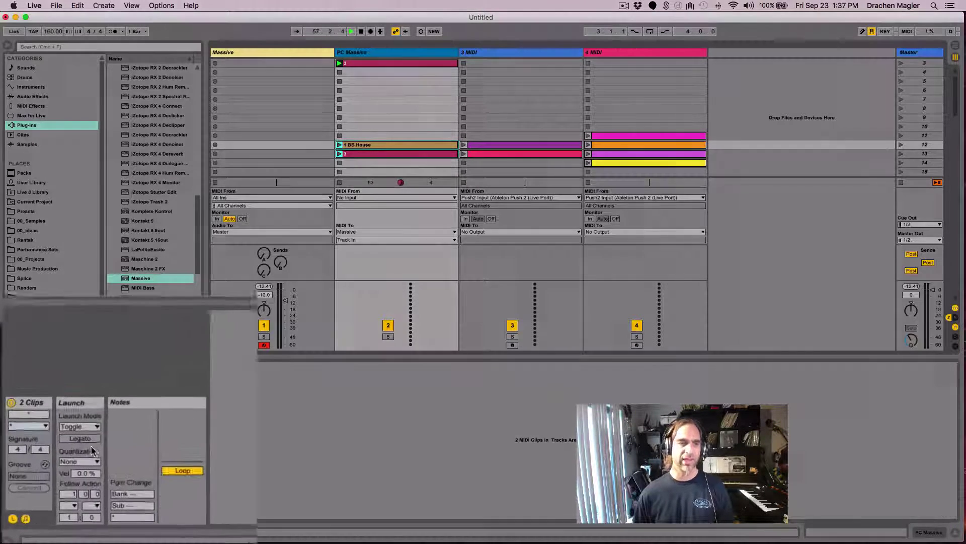
{"action": "left_click", "coordinate": [67, 446]}
{"action": "left_click", "coordinate": [67, 449]}
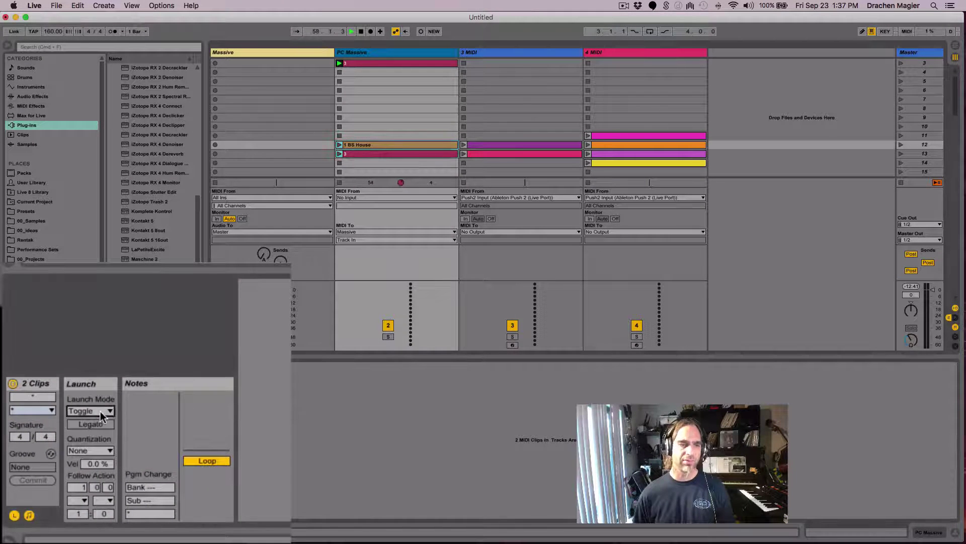
{"action": "left_click", "coordinate": [106, 451]}
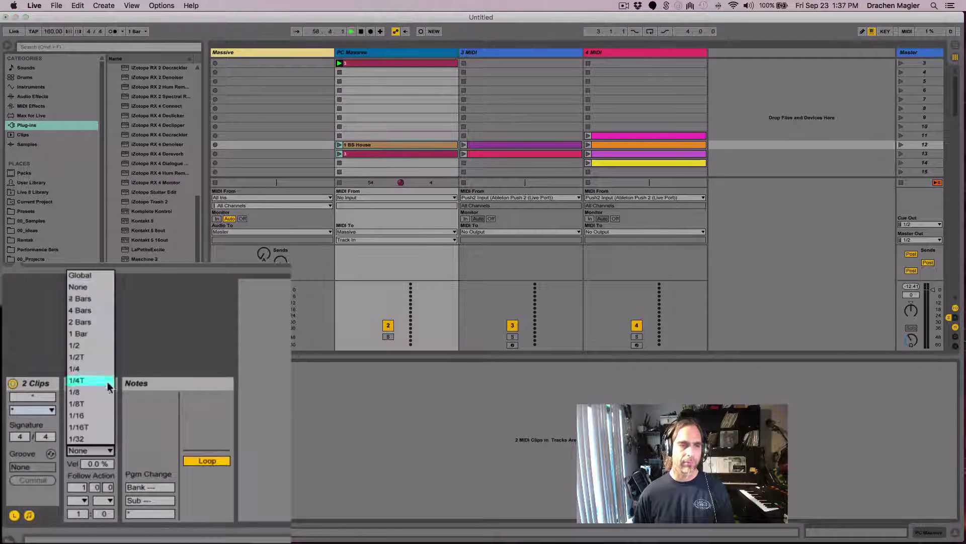
{"action": "left_click", "coordinate": [83, 333]}
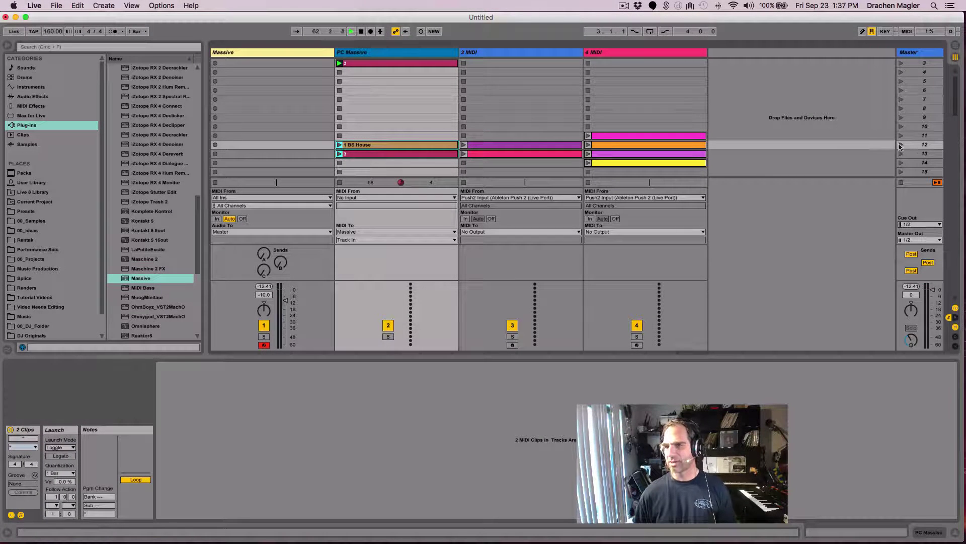
Step: Move scene 12 up in the Master column, then launch scenes 12 and 13
{"action": "left_click_drag", "start_coordinate": [905, 150], "coordinate": [902, 83]}
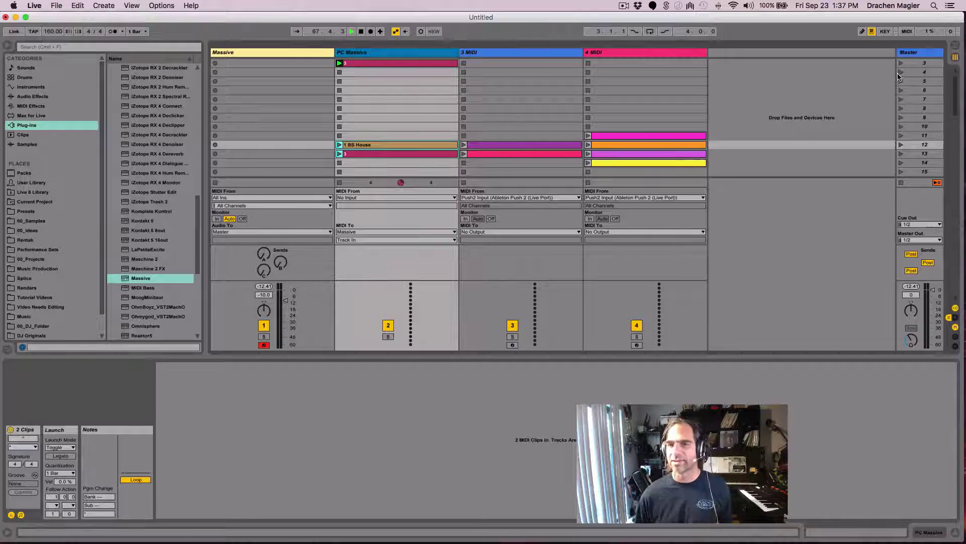
{"action": "left_click", "coordinate": [910, 137]}
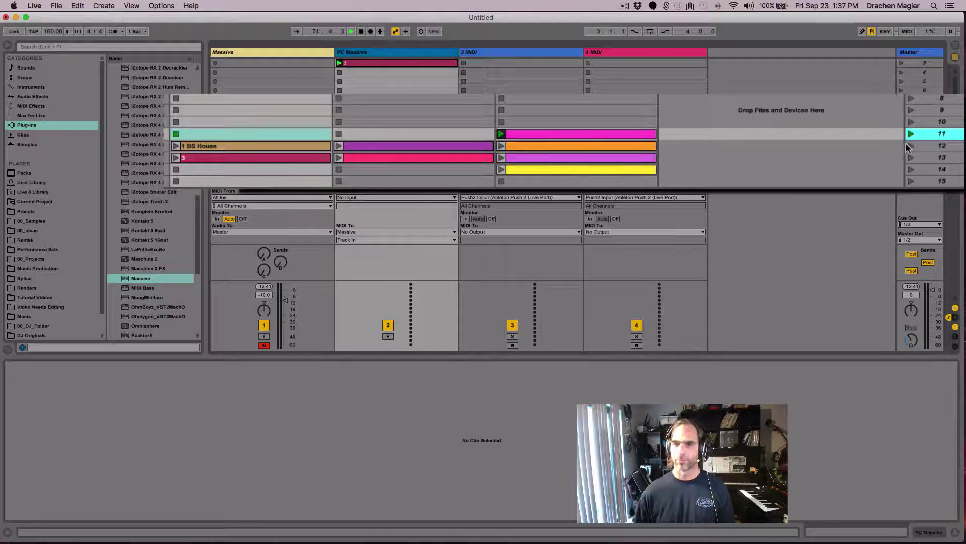
{"action": "left_click", "coordinate": [910, 146]}
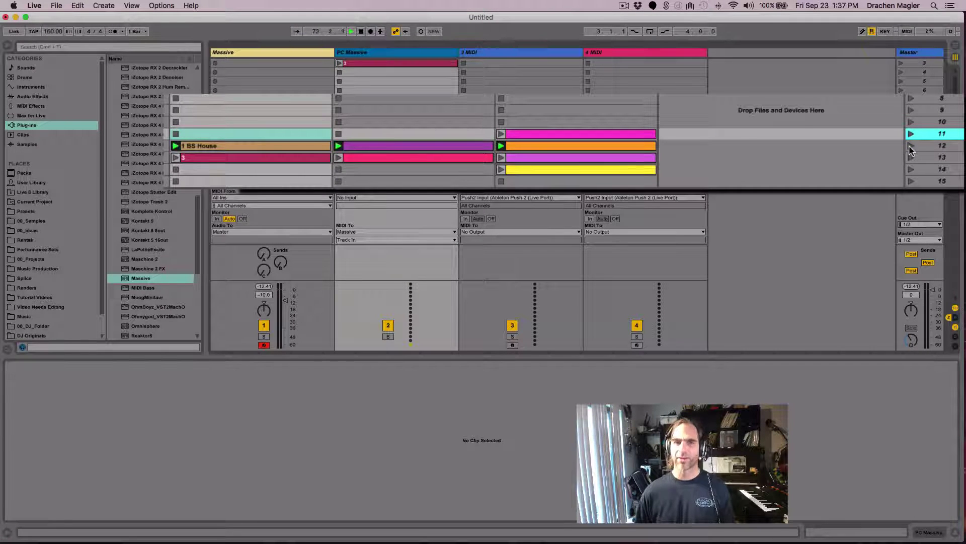
{"action": "left_click", "coordinate": [912, 158]}
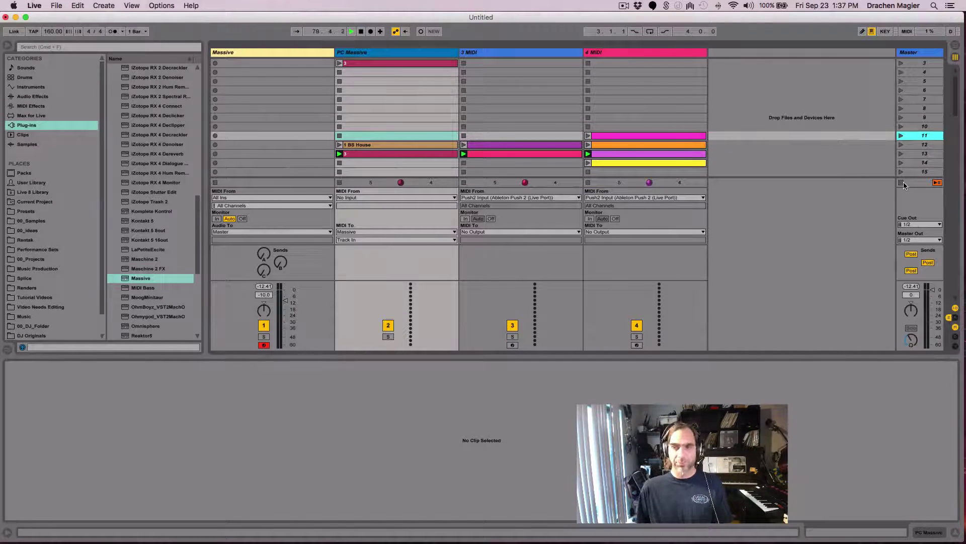
{"action": "scroll", "coordinate": [418, 113], "scroll_direction": "up", "scroll_amount": 2}
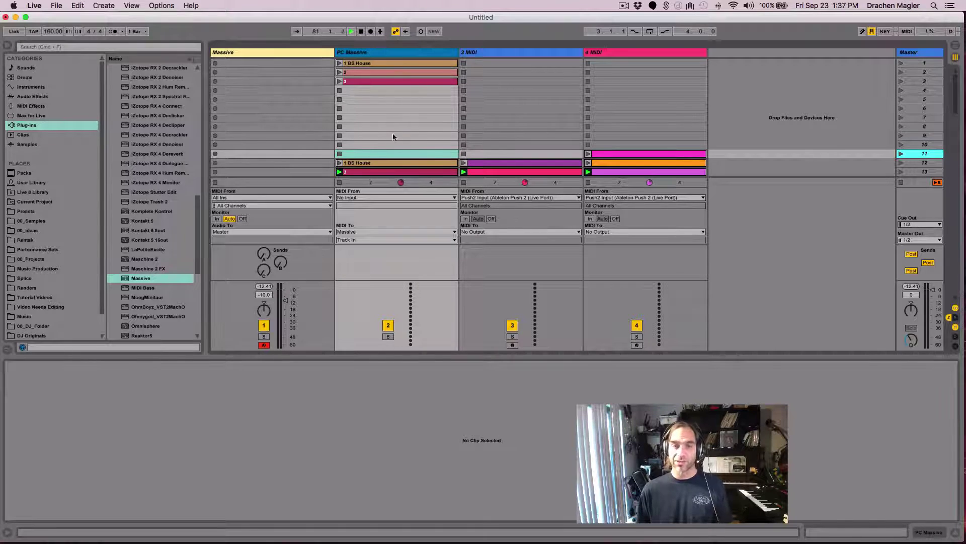
{"action": "scroll", "coordinate": [409, 109], "scroll_direction": "down", "scroll_amount": 3}
{"action": "scroll", "coordinate": [410, 118], "scroll_direction": "up", "scroll_amount": 2}
{"action": "scroll", "coordinate": [432, 61], "scroll_direction": "up", "scroll_amount": 1}
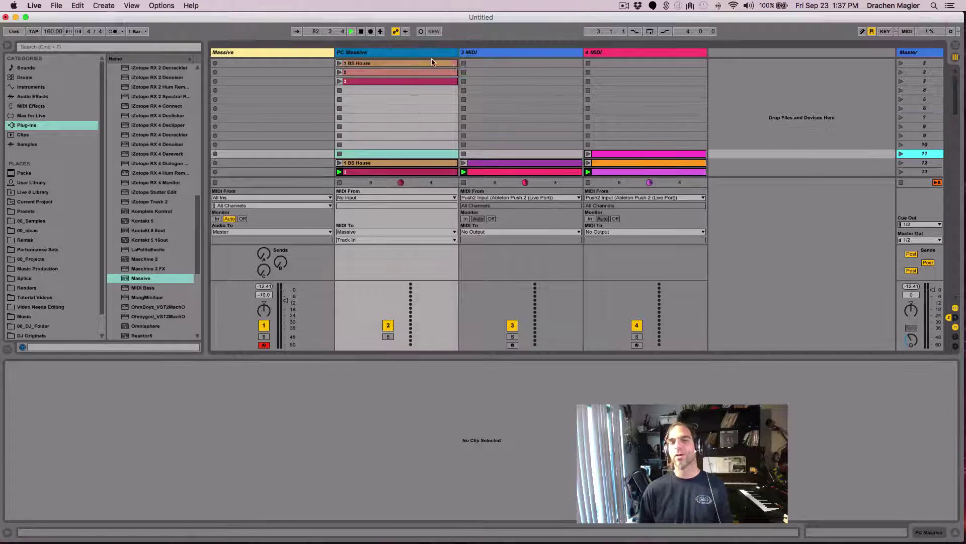